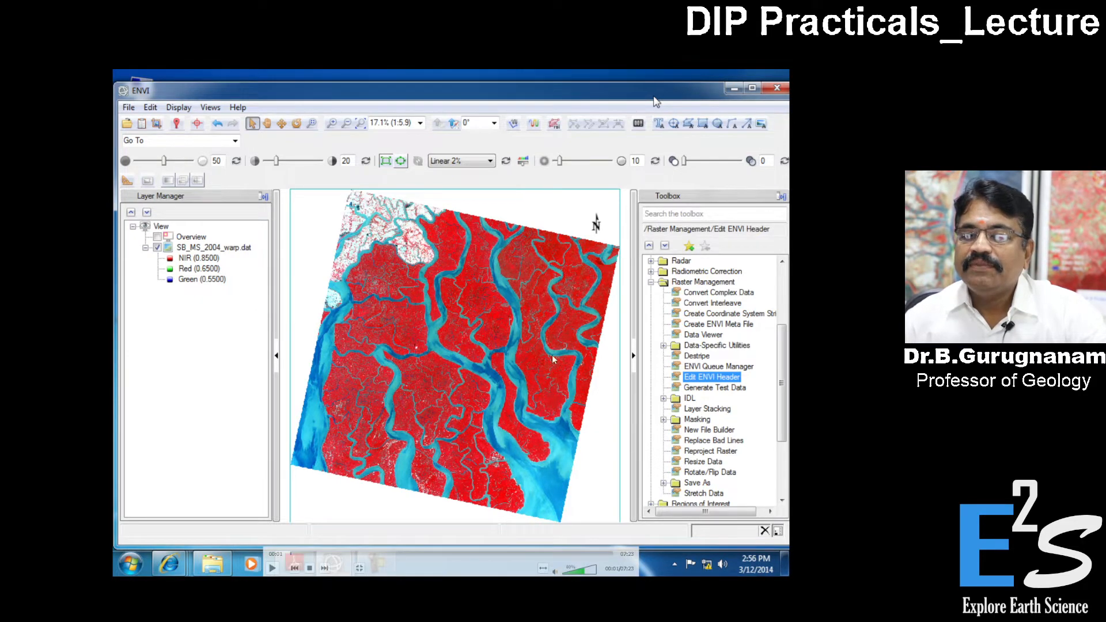
pyautogui.doubleClick(479, 310)
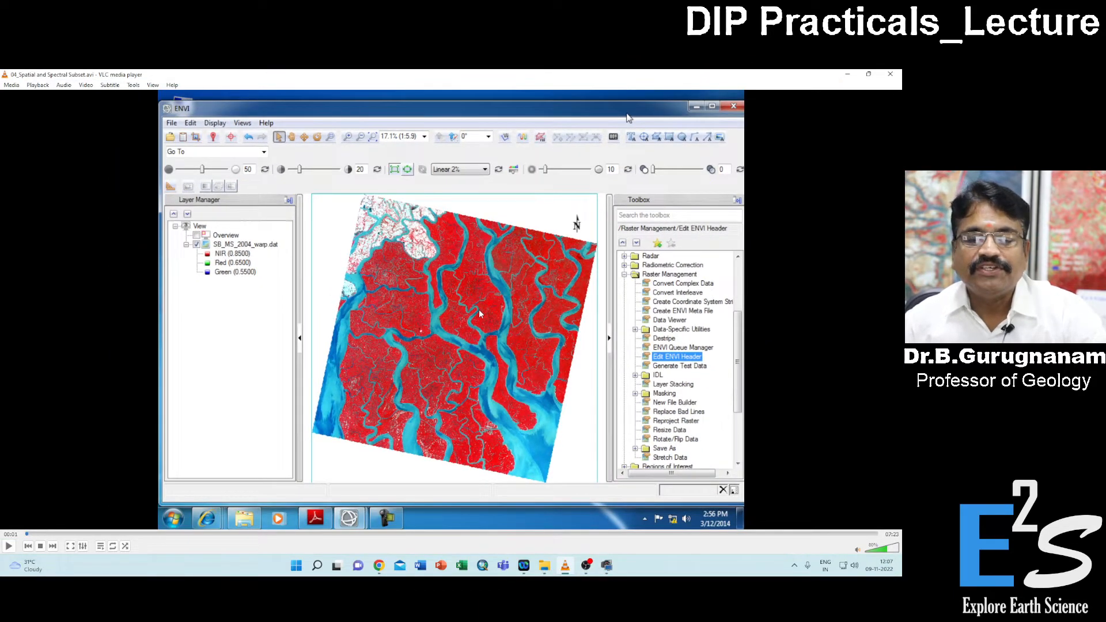
pyautogui.click(9, 547)
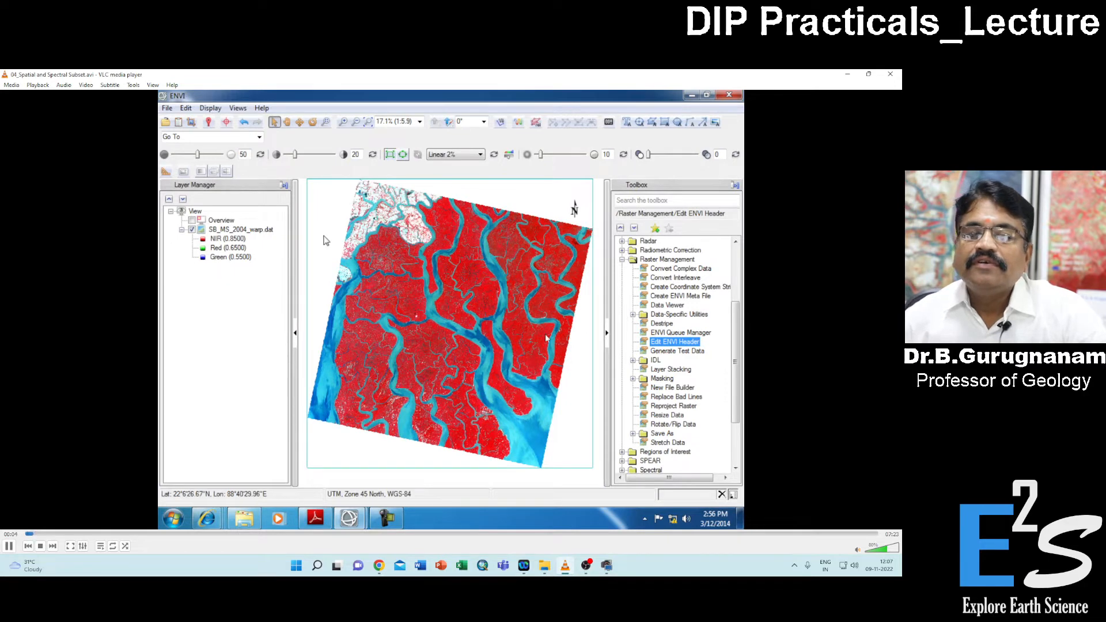
pyautogui.doubleClick(515, 381)
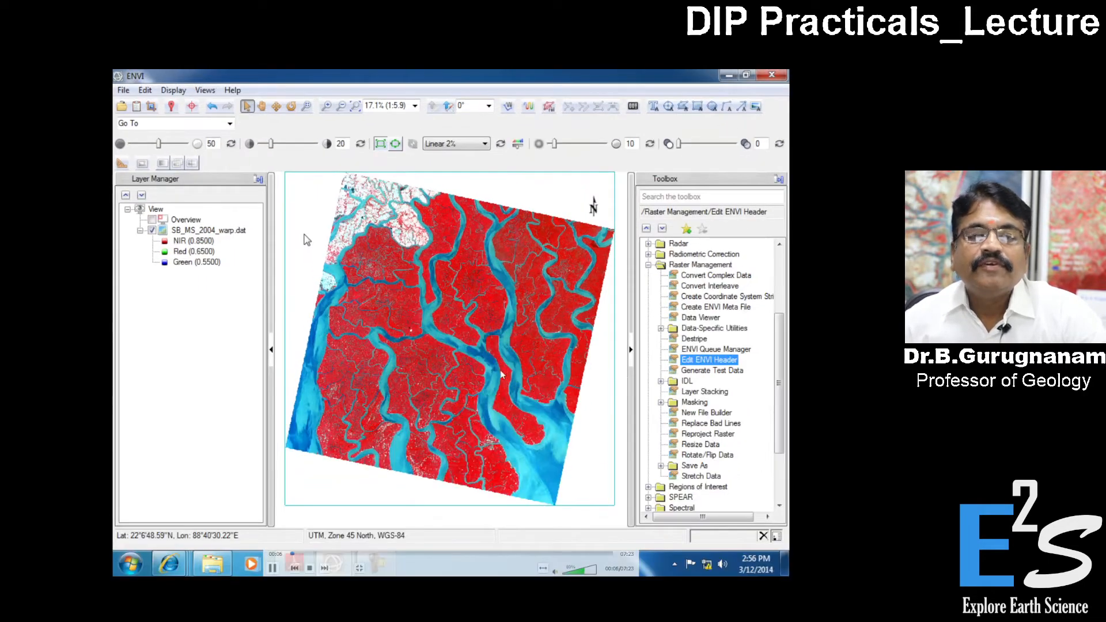
pyautogui.moveTo(425, 343)
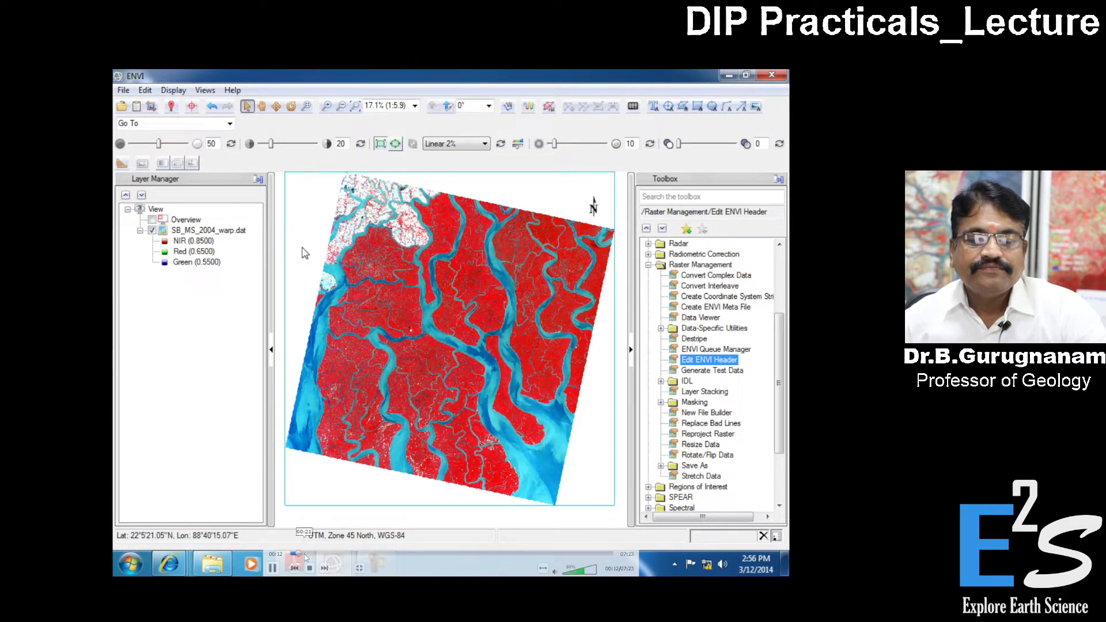
pyautogui.moveTo(305, 555); pyautogui.dragTo(318, 554)
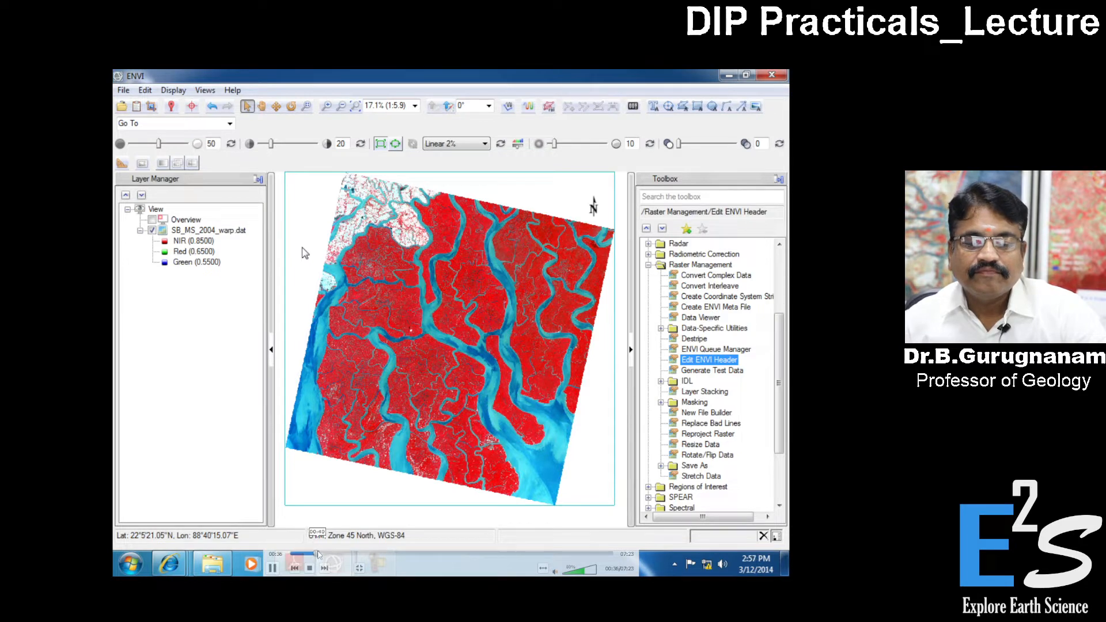
pyautogui.click(320, 554)
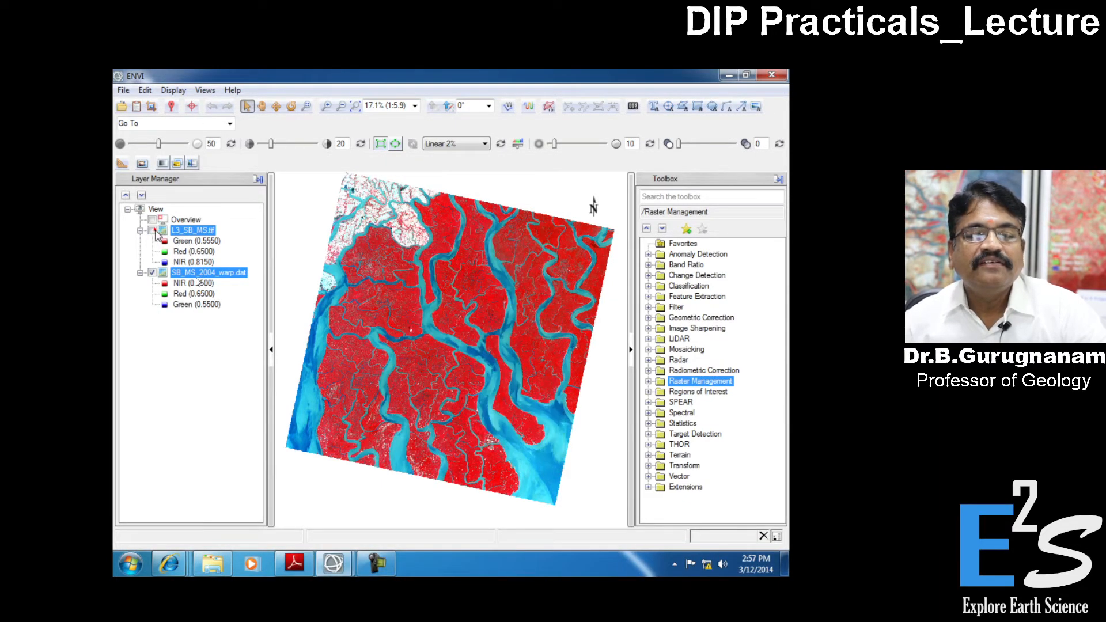
pyautogui.moveTo(221, 281)
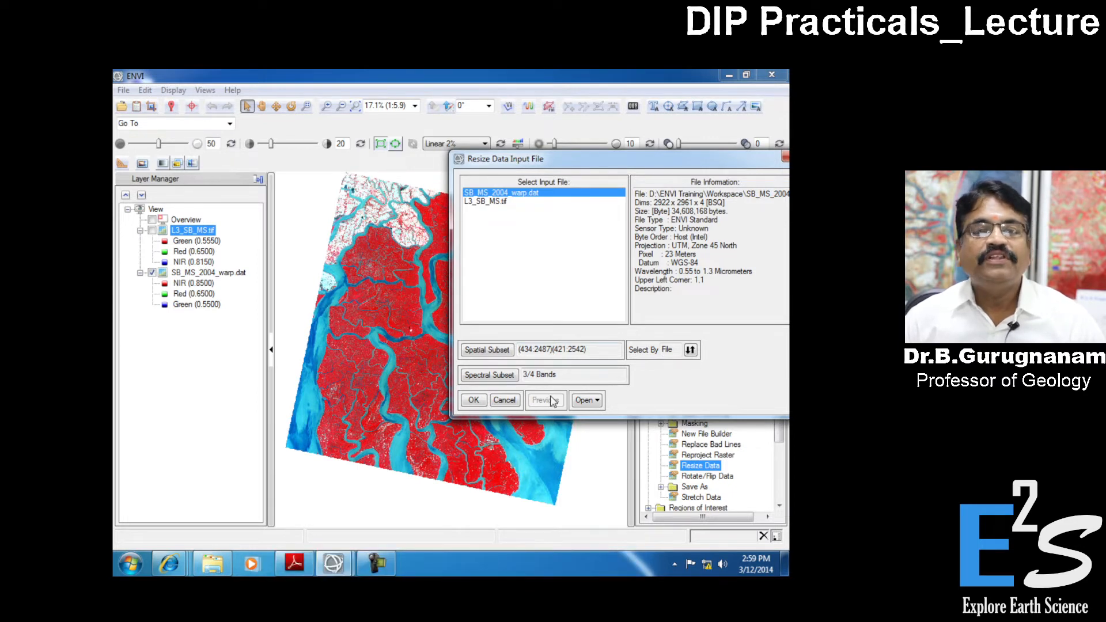
# - Accept the subset settings for SB_MS_2004_warp.dat and name the resize output SB_MS_2004_warp_subset.dat in the Workspace folder
pyautogui.click(480, 403)
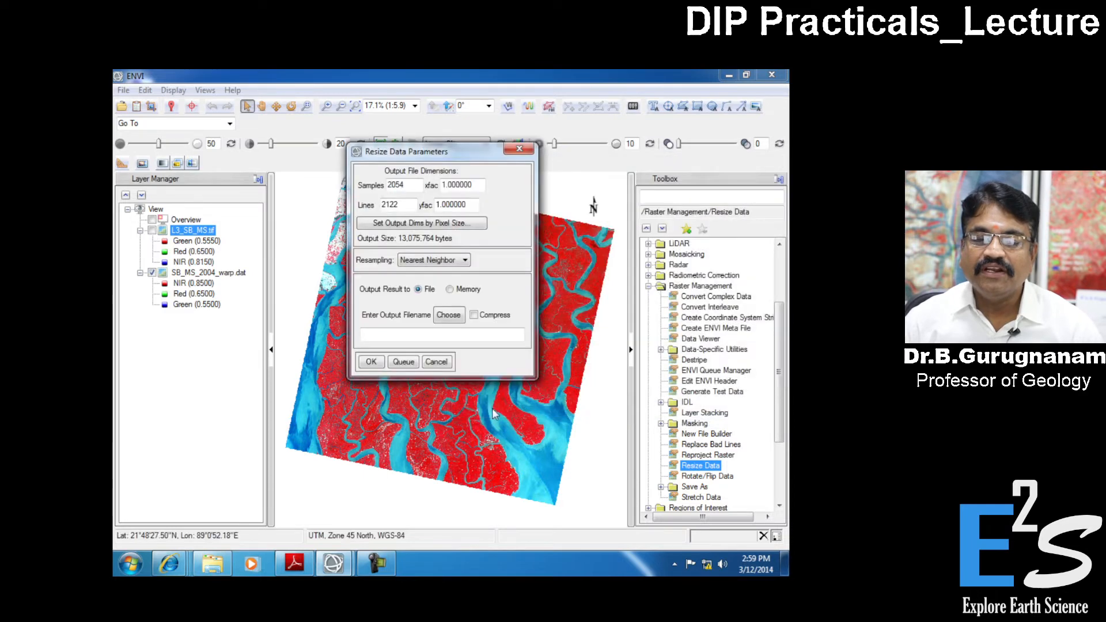
pyautogui.click(451, 317)
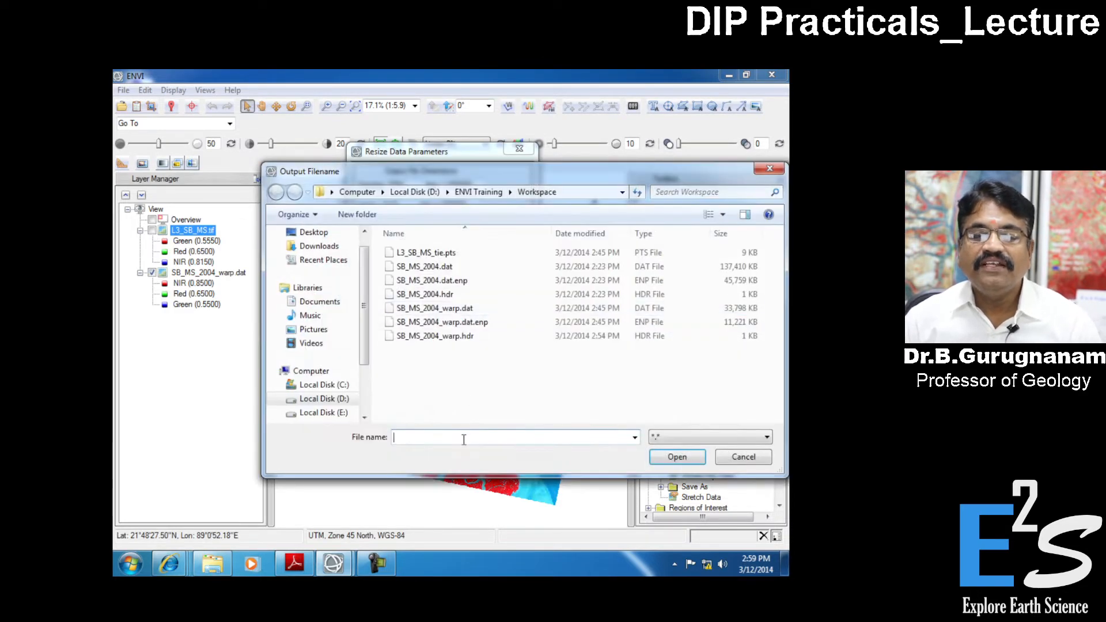
pyautogui.click(436, 308)
pyautogui.doubleClick(455, 439)
pyautogui.click(455, 439)
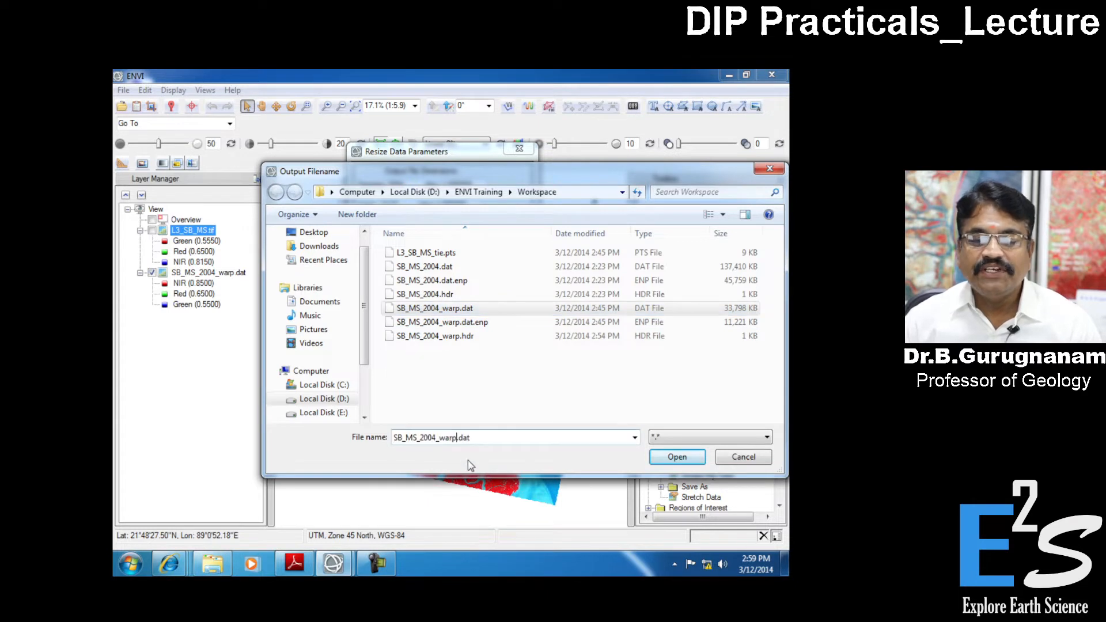
pyautogui.write('_')
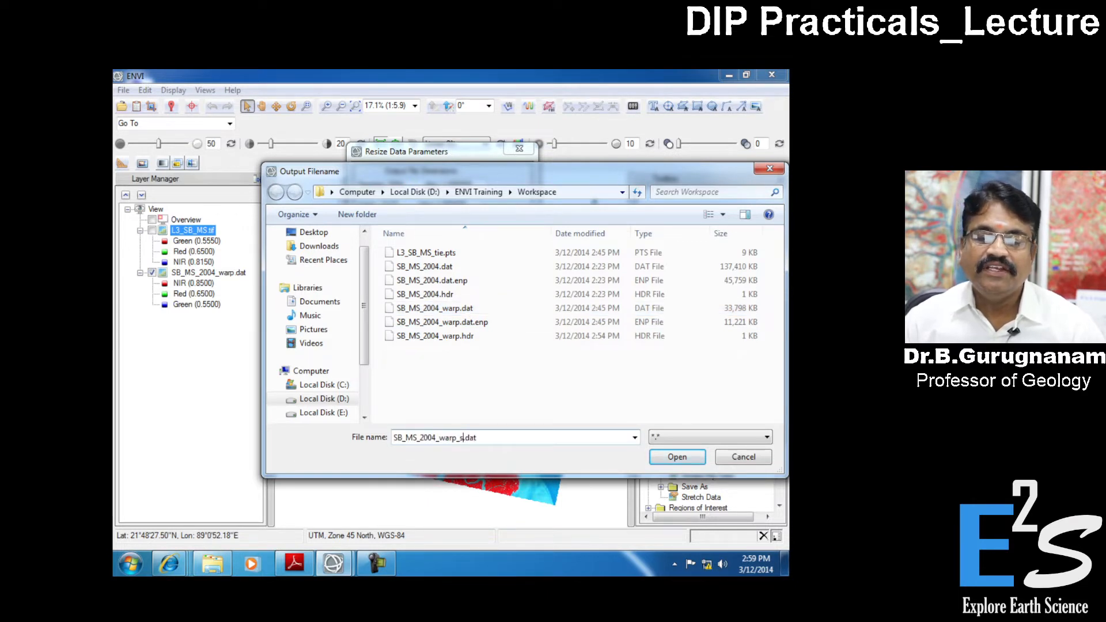
pyautogui.write('subset')
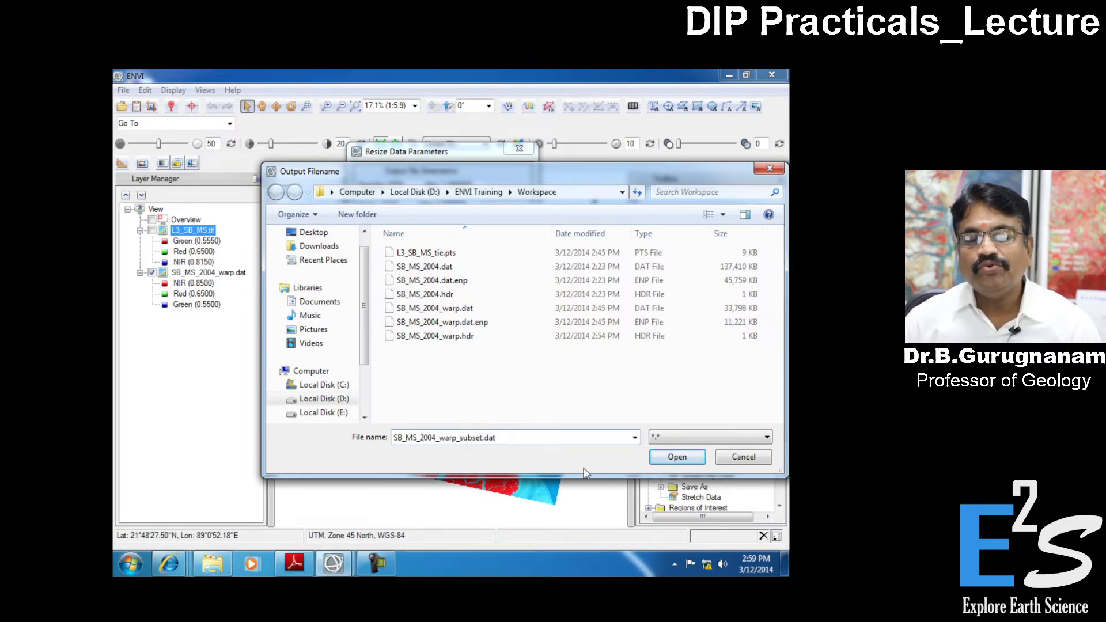
pyautogui.click(686, 460)
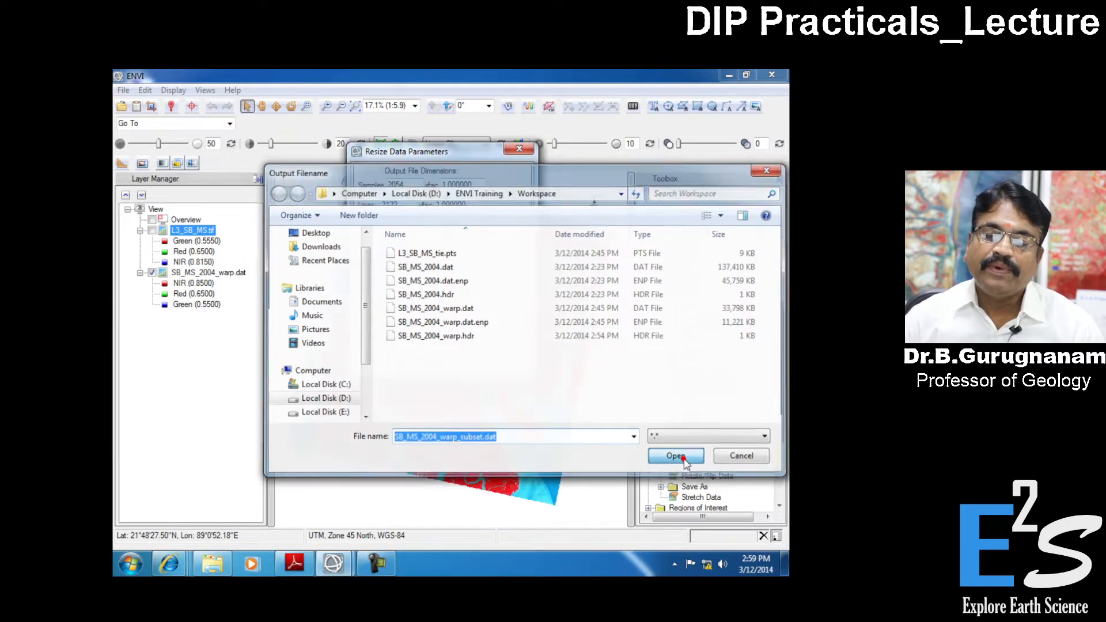
# - Check the end of the output file path and run the resize
pyautogui.click(478, 334)
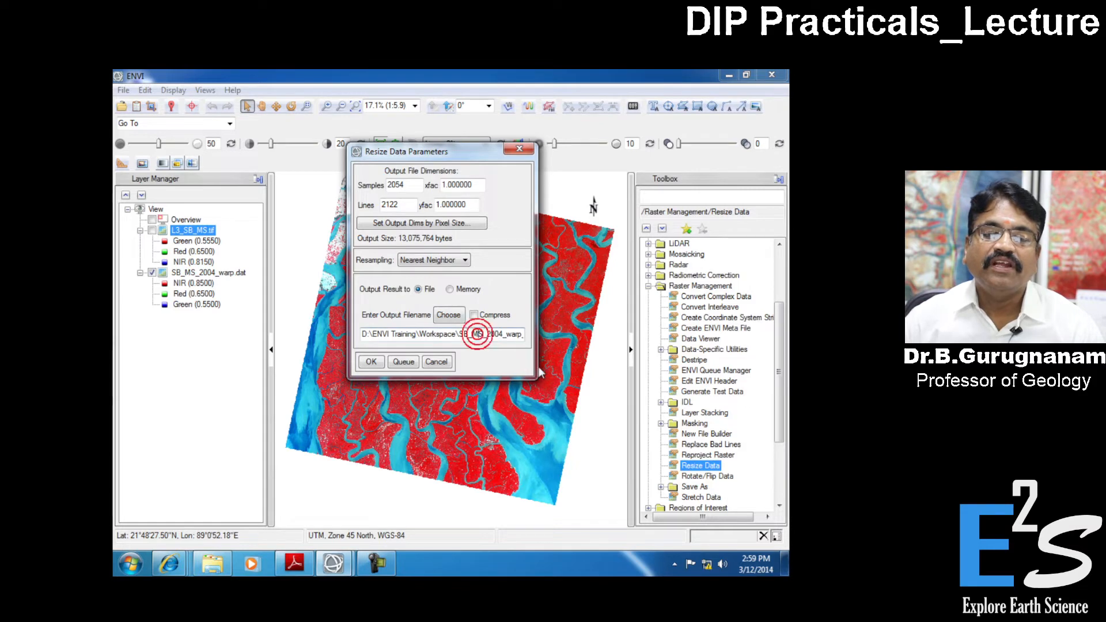
pyautogui.press('End')
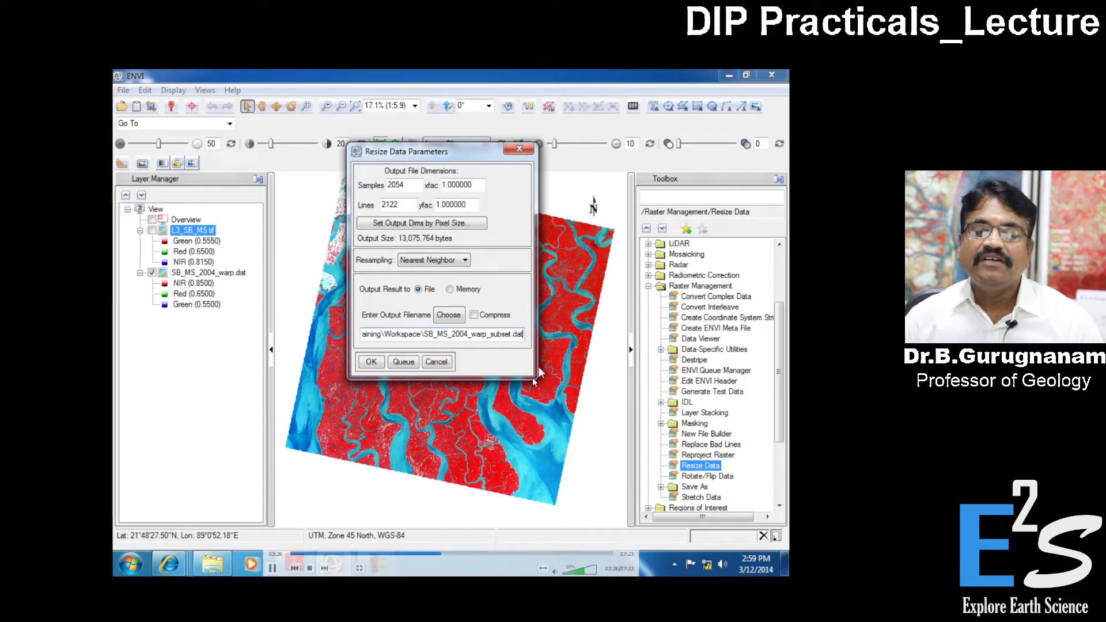
pyautogui.click(371, 362)
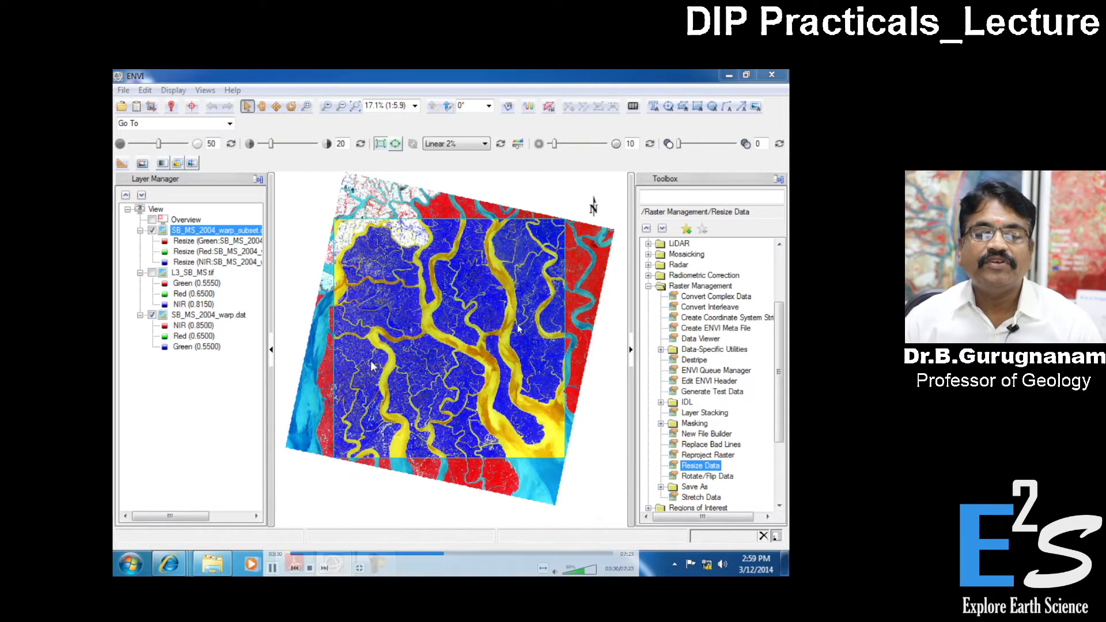
# - Close all open files through the Data Manager and dismiss it
pyautogui.click(136, 108)
pyautogui.click(324, 167)
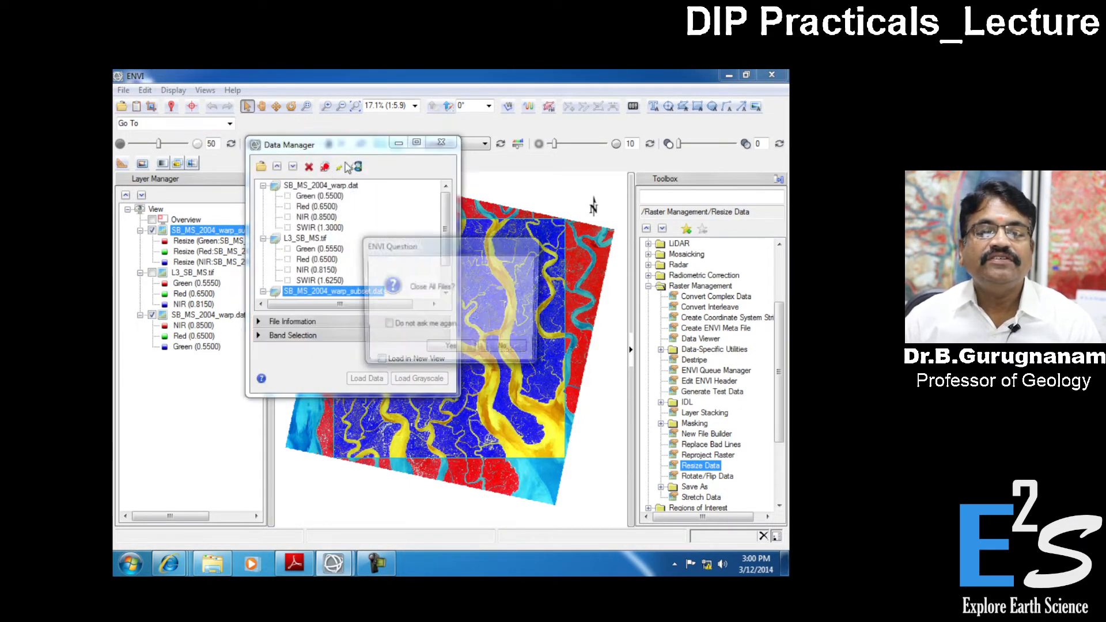
pyautogui.click(449, 349)
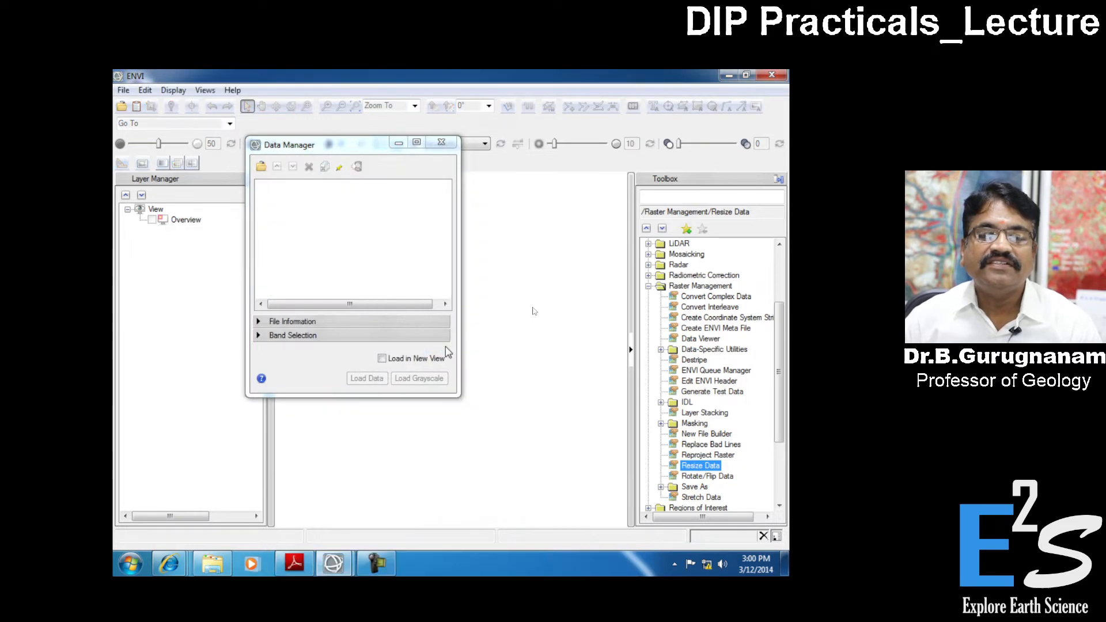
pyautogui.click(442, 143)
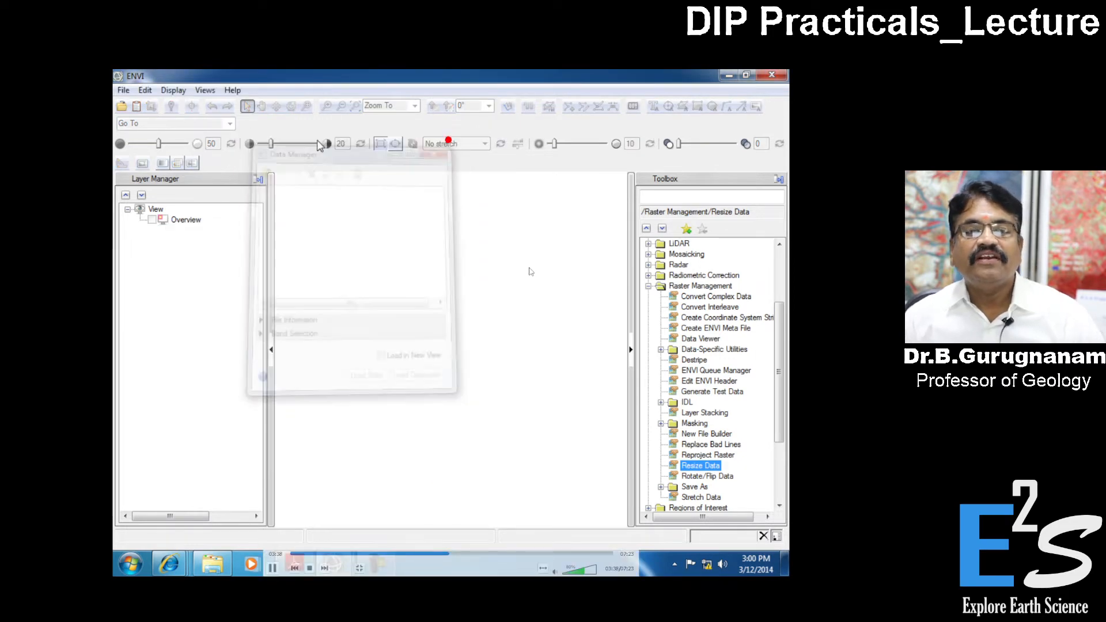
# - Open SB_MS_2004_warp.dat from the ENVI Training Workspace folder and fit the image to the view
pyautogui.click(121, 108)
pyautogui.click(323, 340)
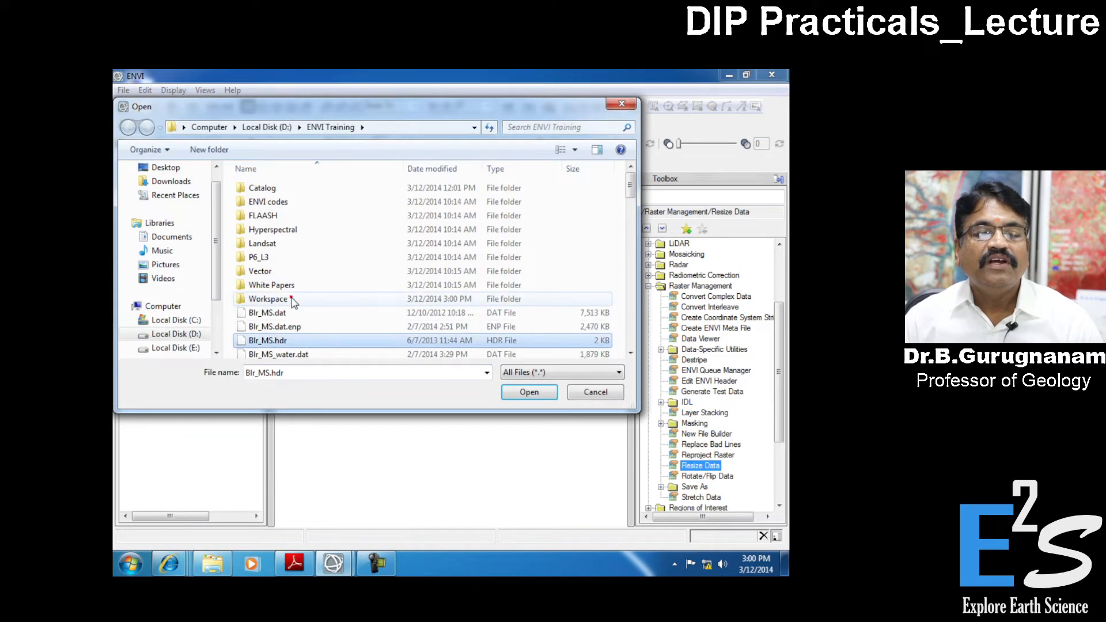
pyautogui.doubleClick(288, 298)
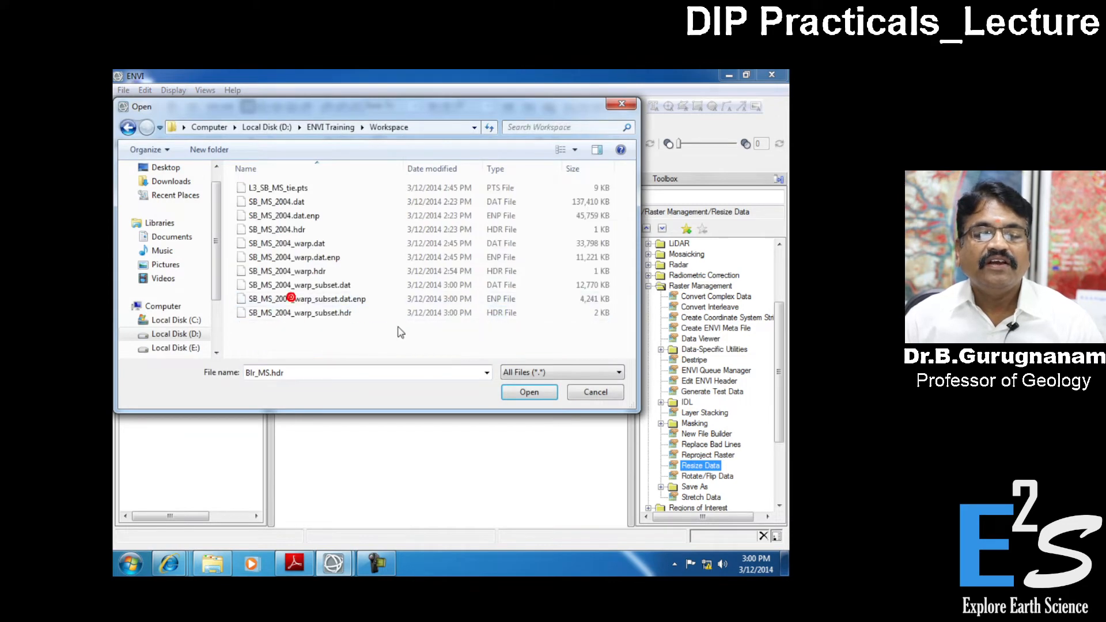
pyautogui.click(332, 288)
pyautogui.click(312, 243)
pyautogui.doubleClick(312, 242)
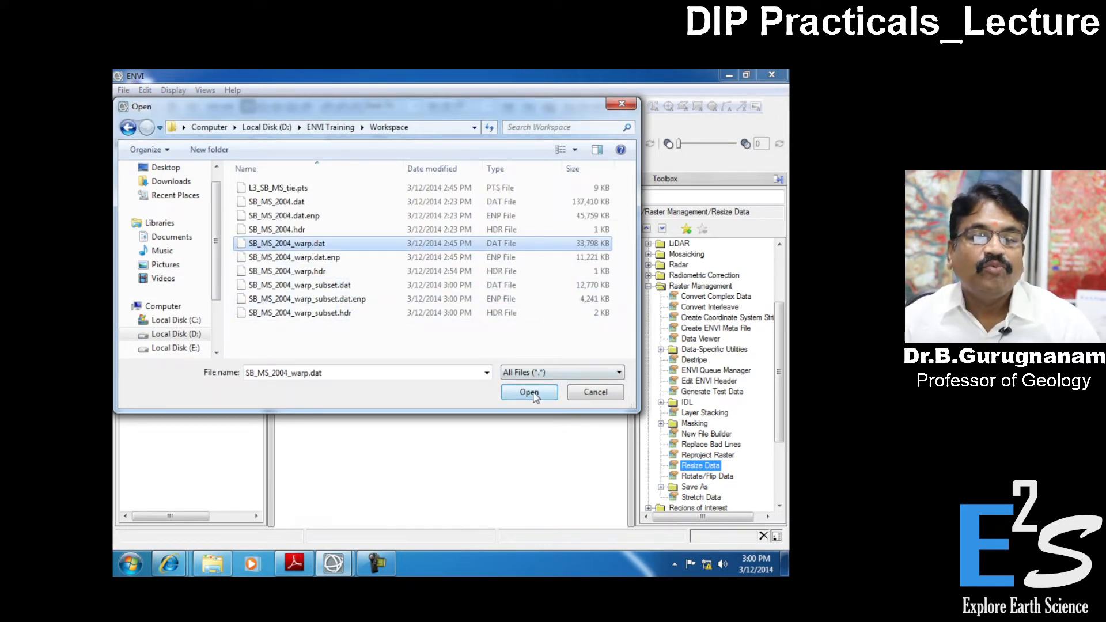
pyautogui.click(357, 108)
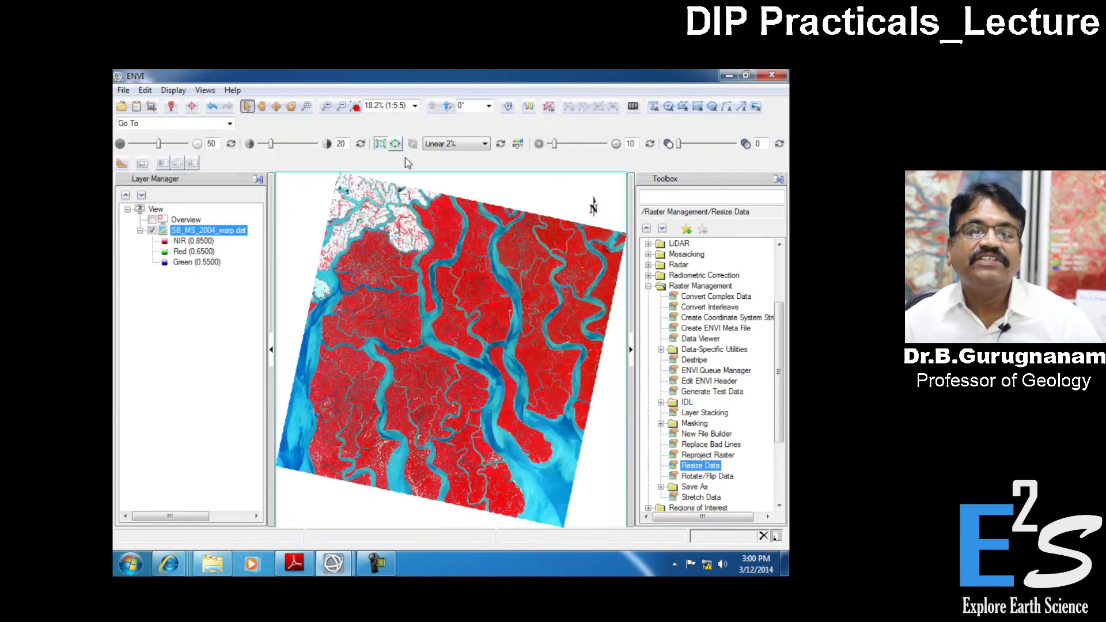
# - Open SB_MS_2004_warp_subset.dat on top of the full warped image
pyautogui.click(121, 108)
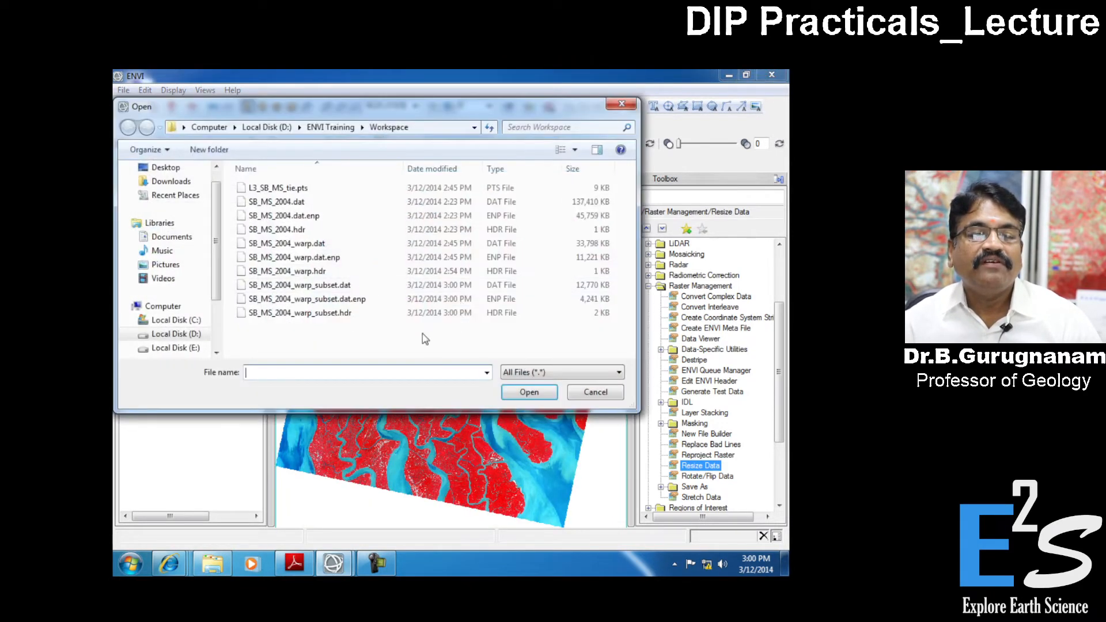
pyautogui.click(337, 285)
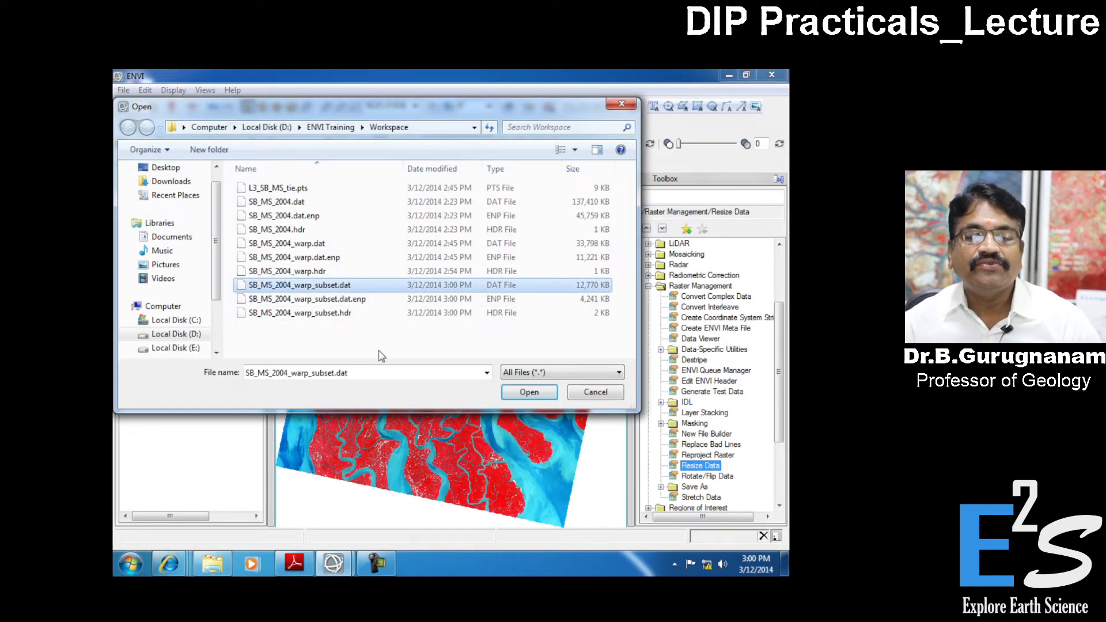
pyautogui.click(529, 392)
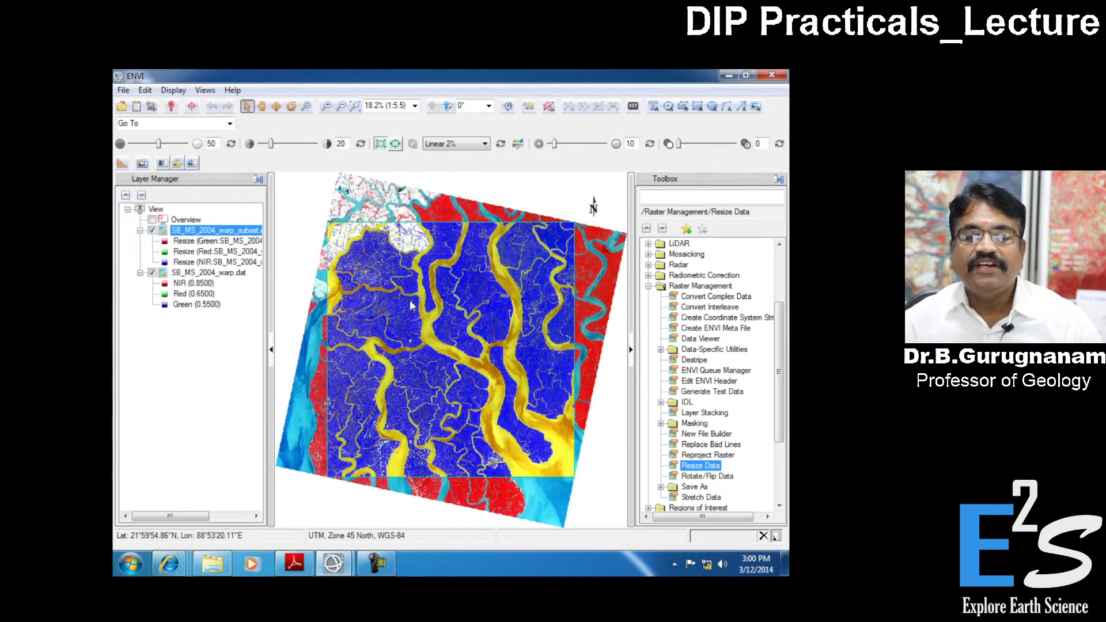
# - Toggle the subset layer's visibility to compare its extent with the full warped image
pyautogui.click(152, 230)
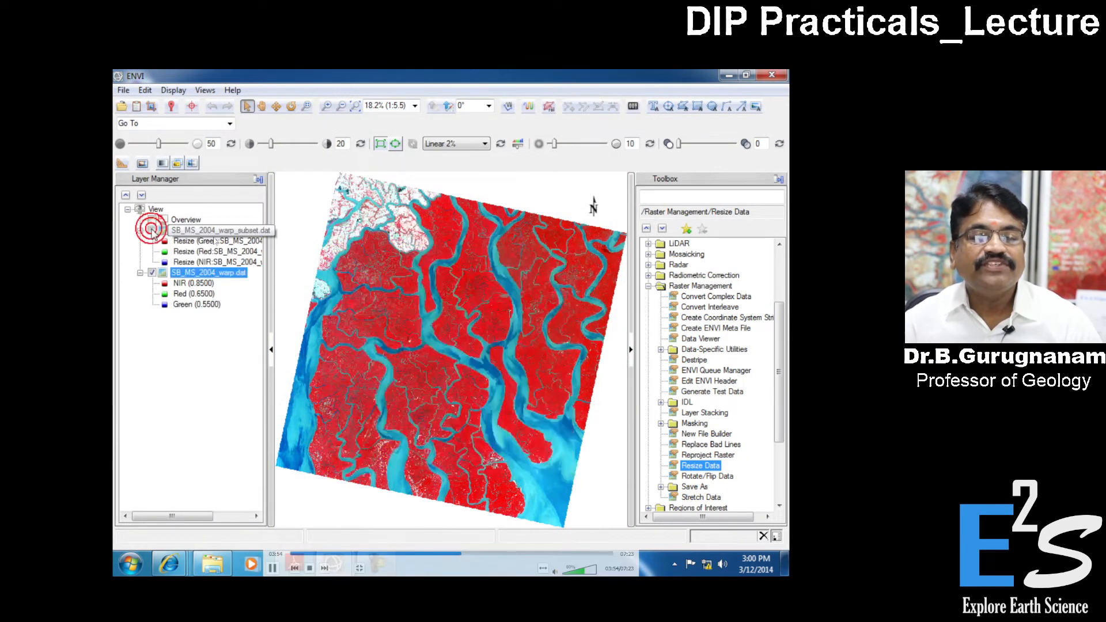
pyautogui.click(152, 230)
pyautogui.click(152, 230)
pyautogui.click(151, 230)
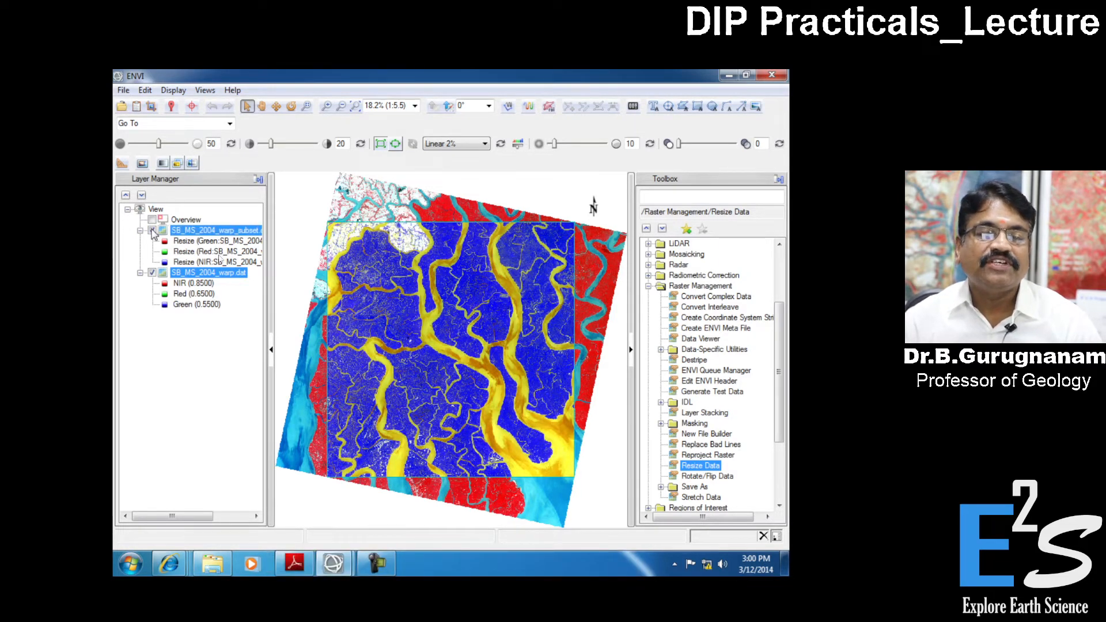
# - Compare the band lists of SB_MS_2004_warp.dat and SB_MS_2004_warp_subset.dat in the Data Manager
pyautogui.click(136, 107)
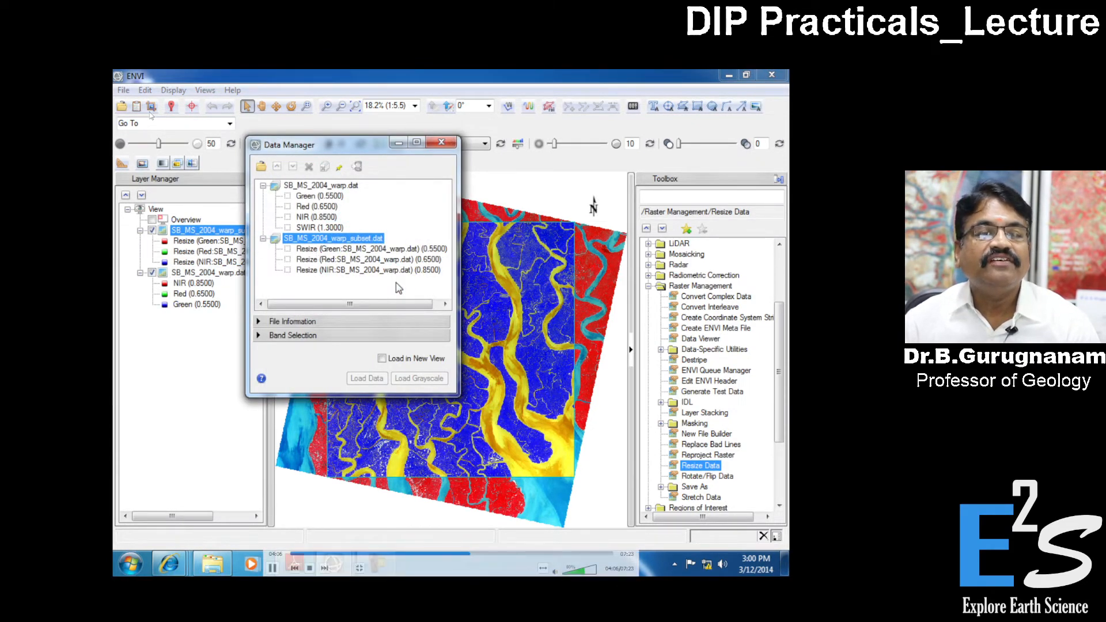
pyautogui.click(315, 185)
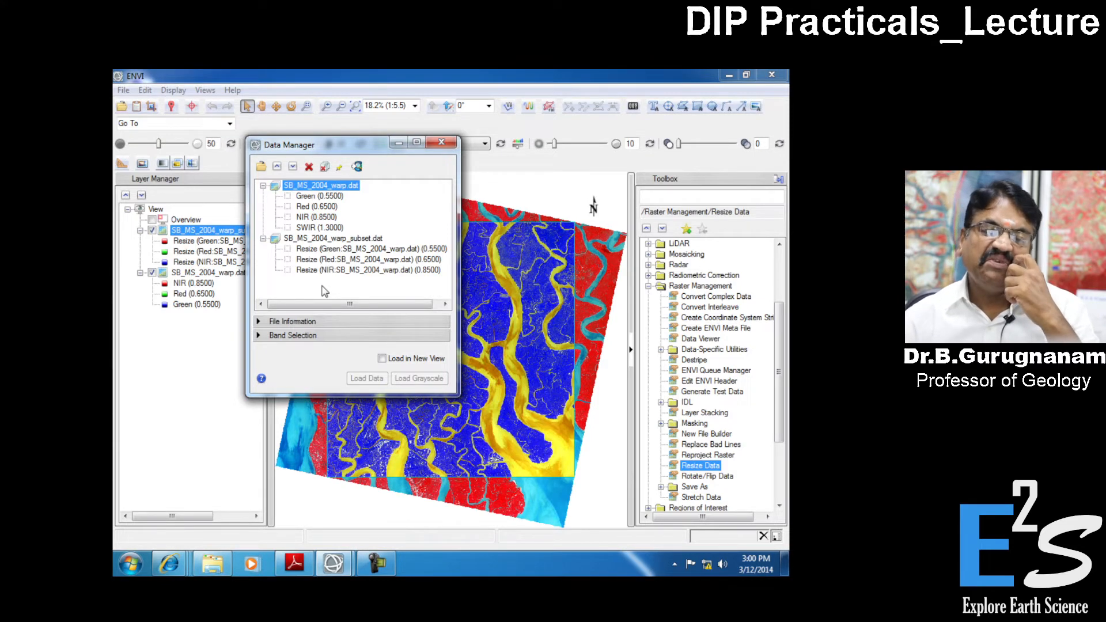
pyautogui.click(441, 142)
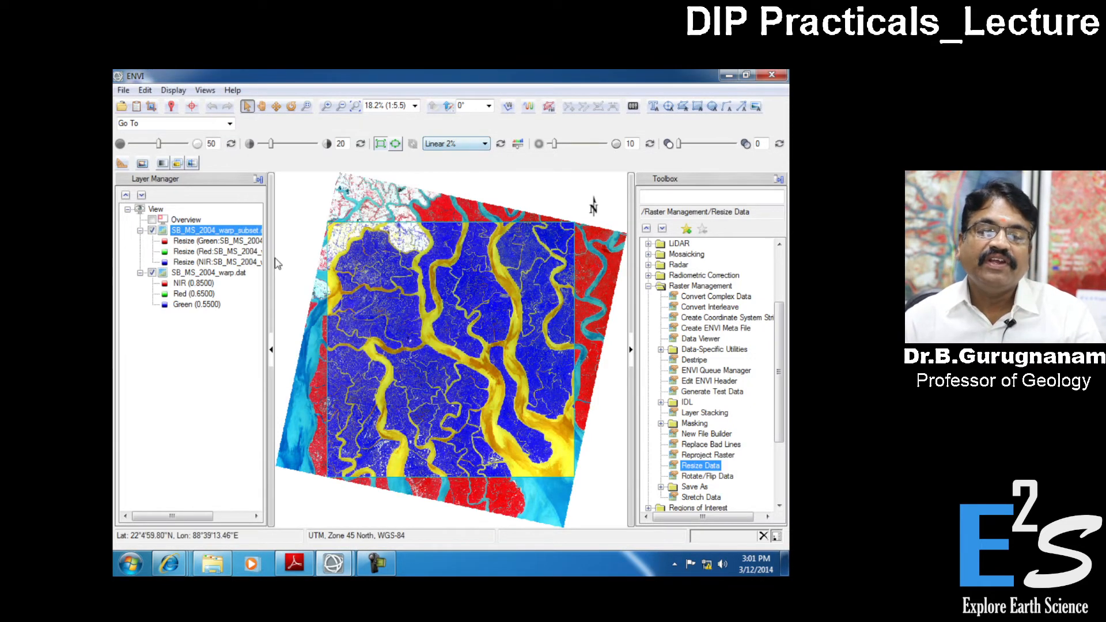
# - Close only SB_MS_2004_warp.dat in the Data Manager and zoom the remaining subset image to its full extent
pyautogui.click(137, 106)
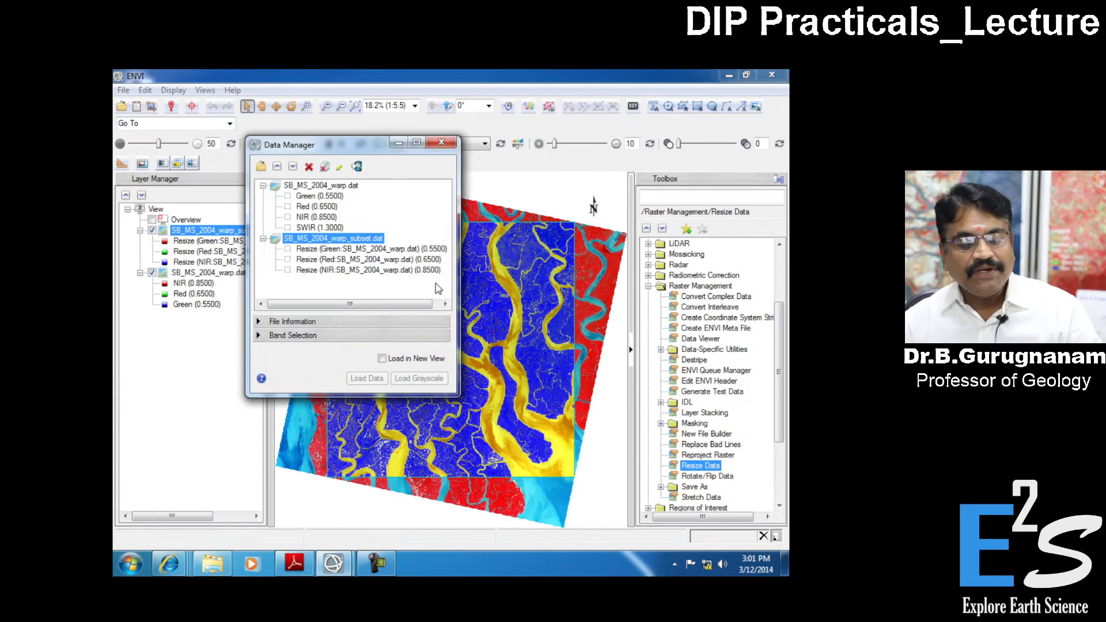
pyautogui.click(336, 186)
pyautogui.click(309, 167)
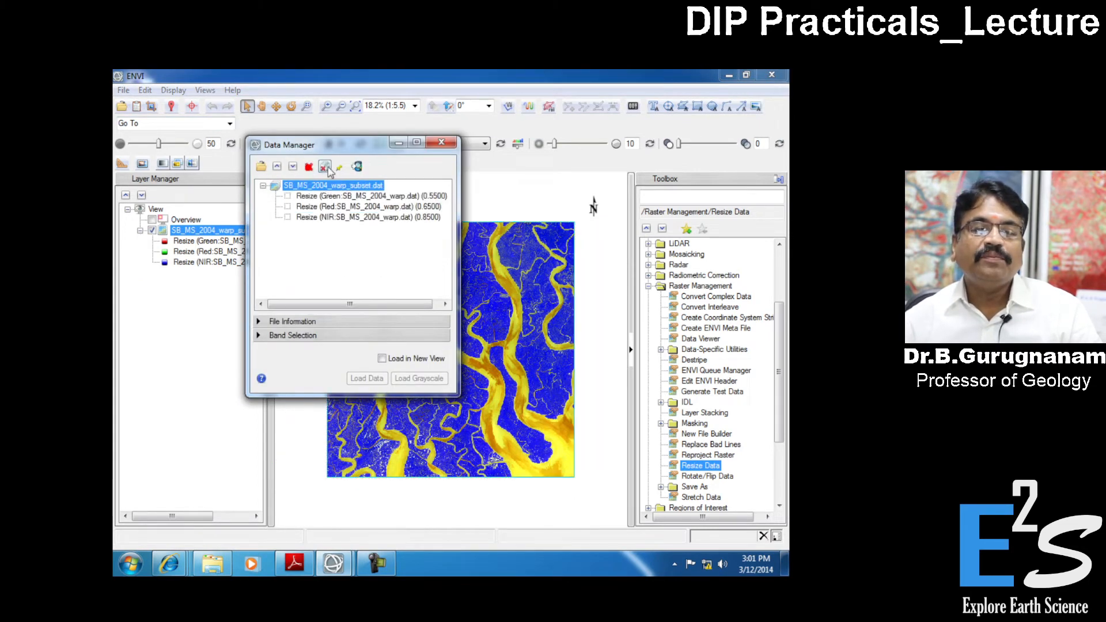
pyautogui.click(441, 142)
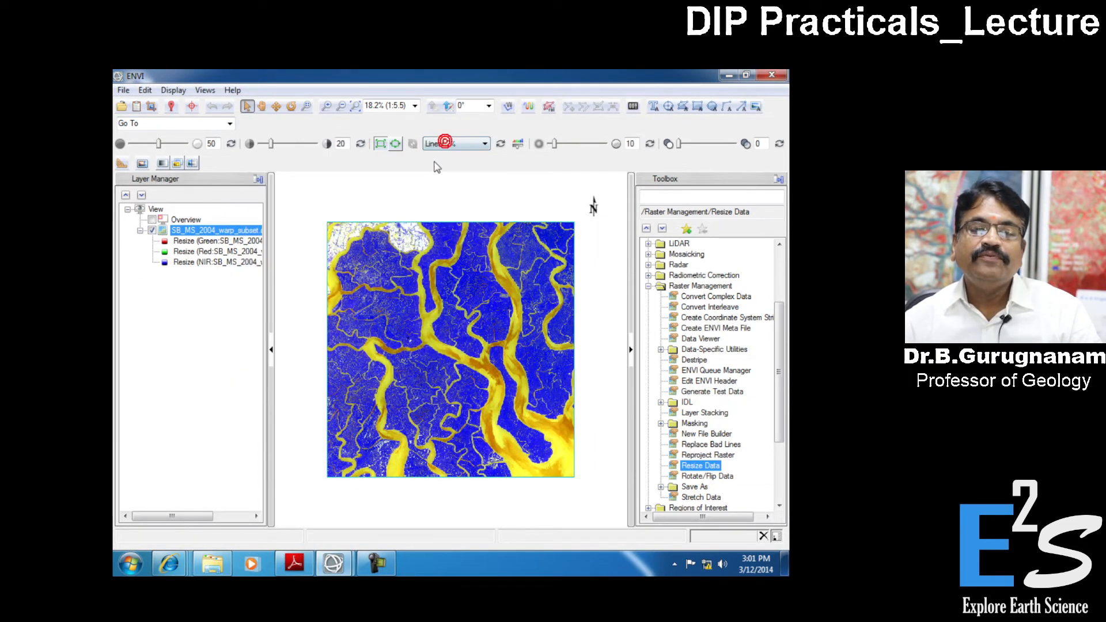
pyautogui.click(355, 106)
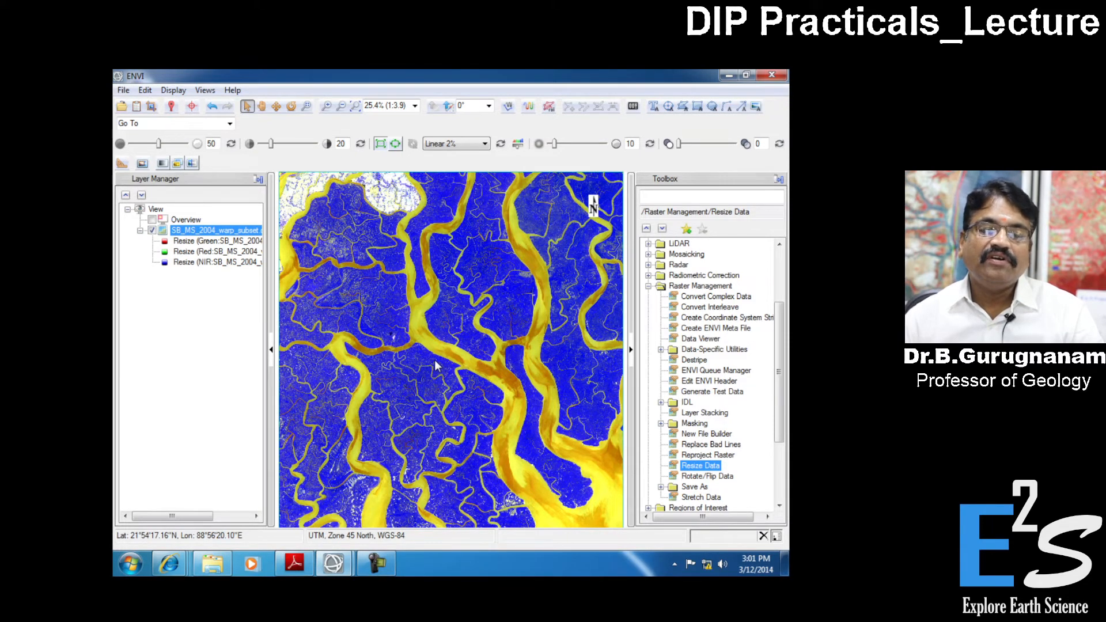
# - Open the SB_island.shp vector file from the ENVI Training Vector folder on top of the subset image
pyautogui.scroll(-1, 405, 282)
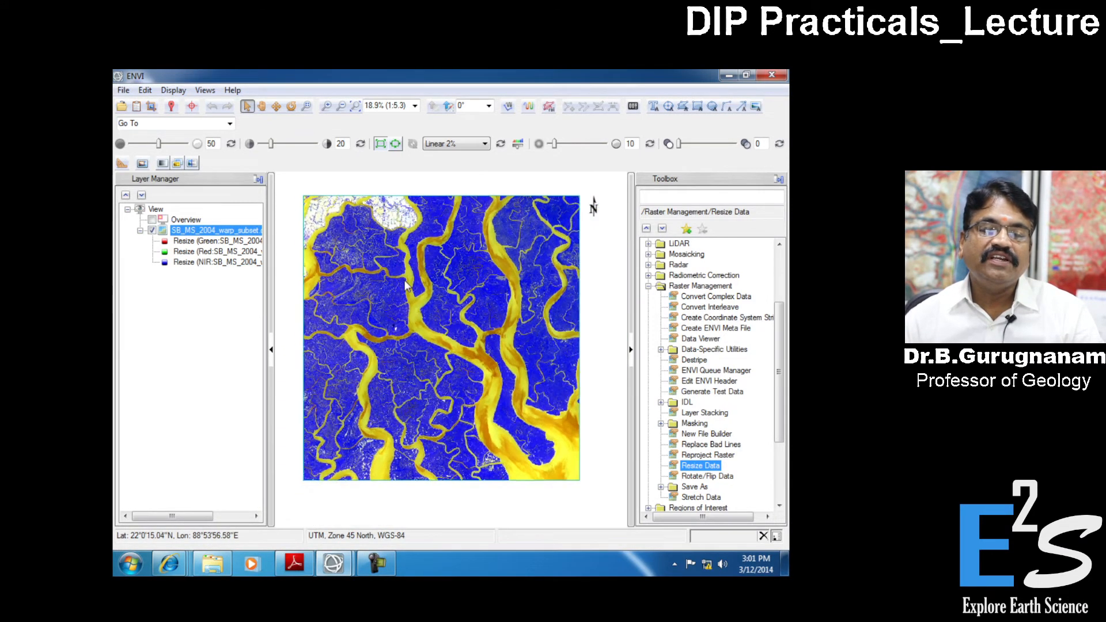
pyautogui.scroll(-1, 405, 283)
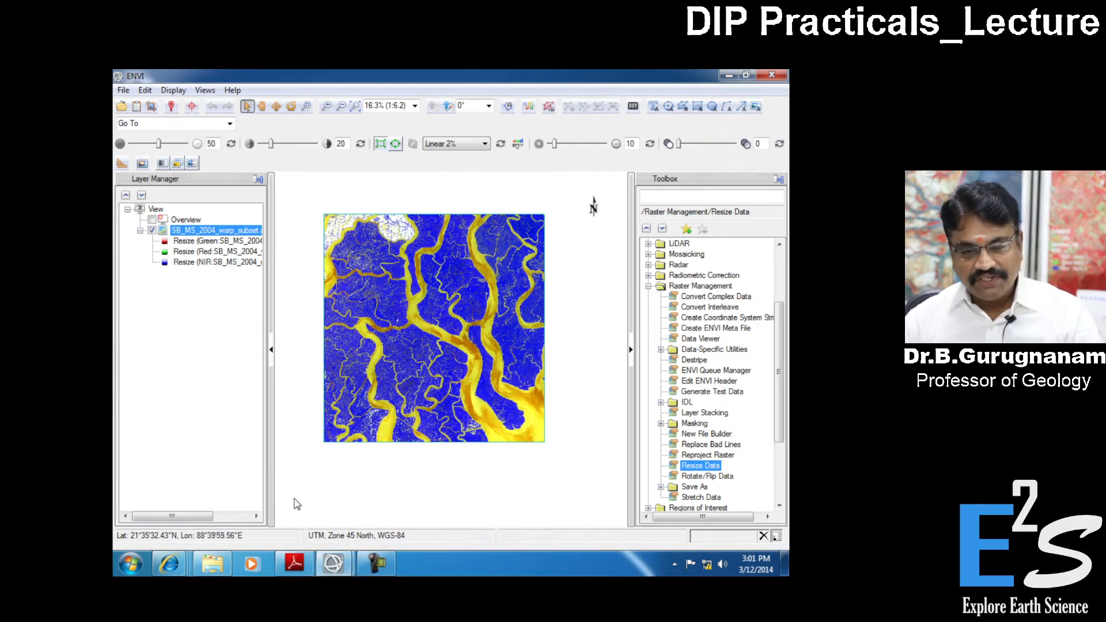
pyautogui.scroll(1, 383, 349)
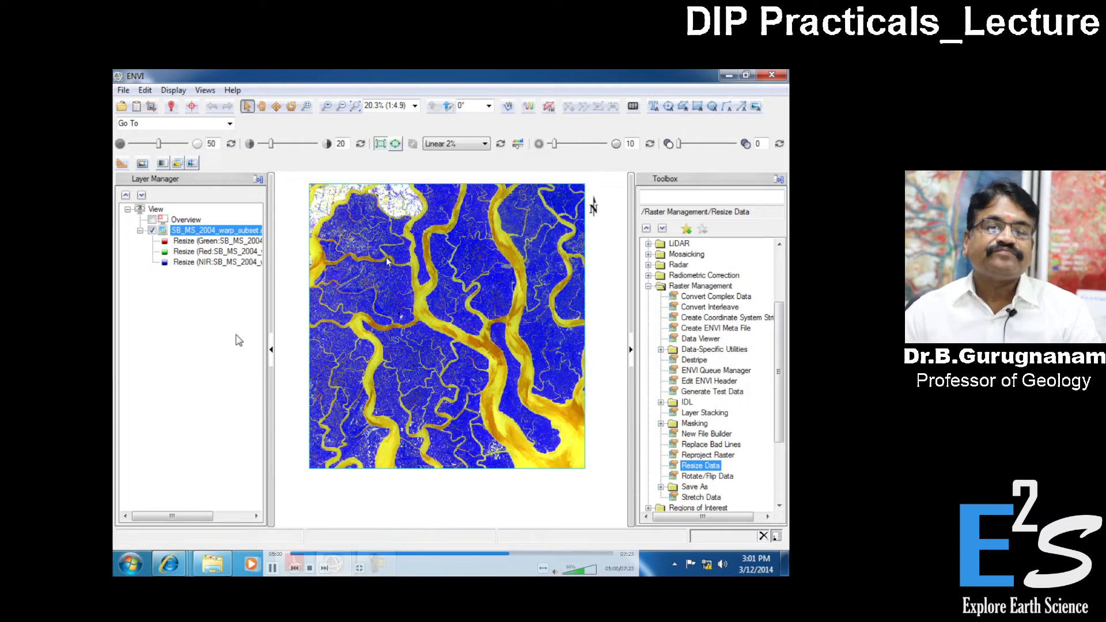
pyautogui.click(122, 106)
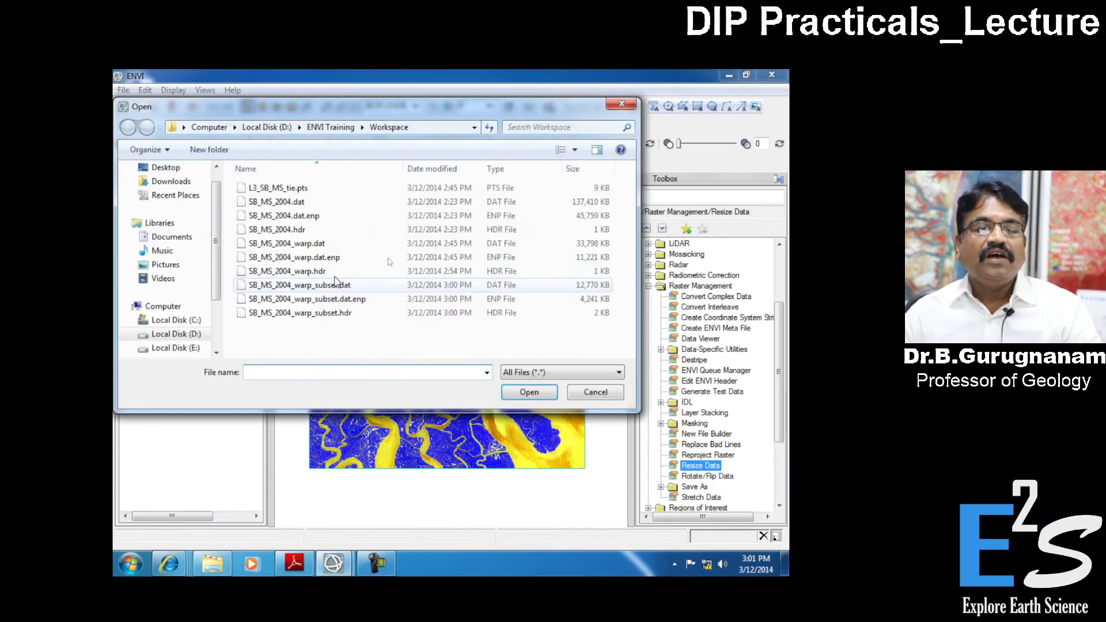
pyautogui.click(331, 127)
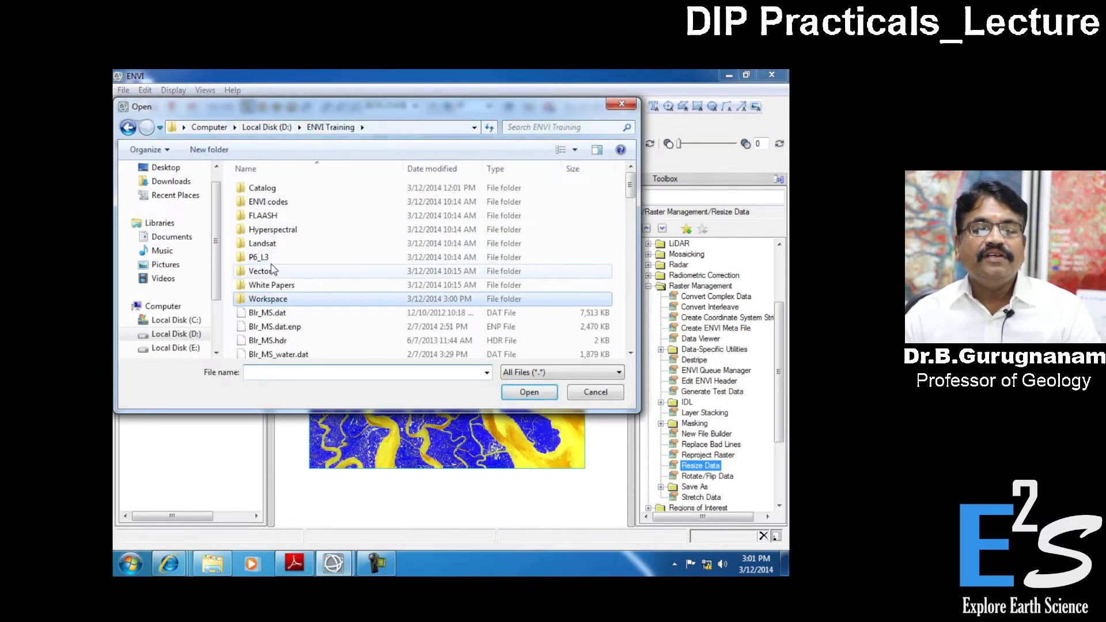
pyautogui.doubleClick(269, 271)
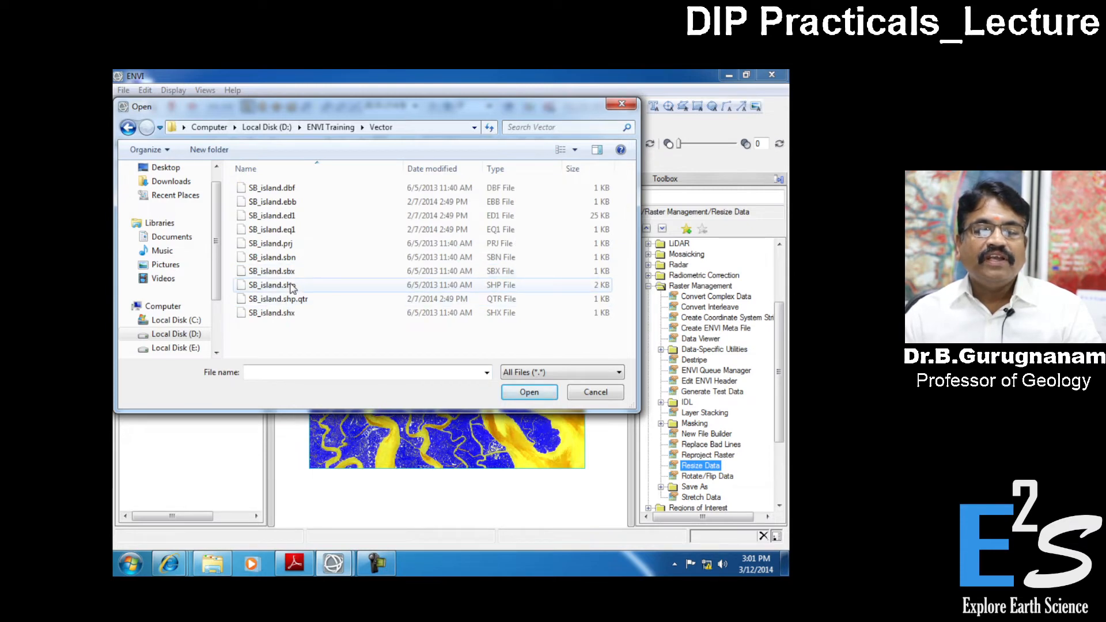
pyautogui.click(290, 285)
pyautogui.click(529, 393)
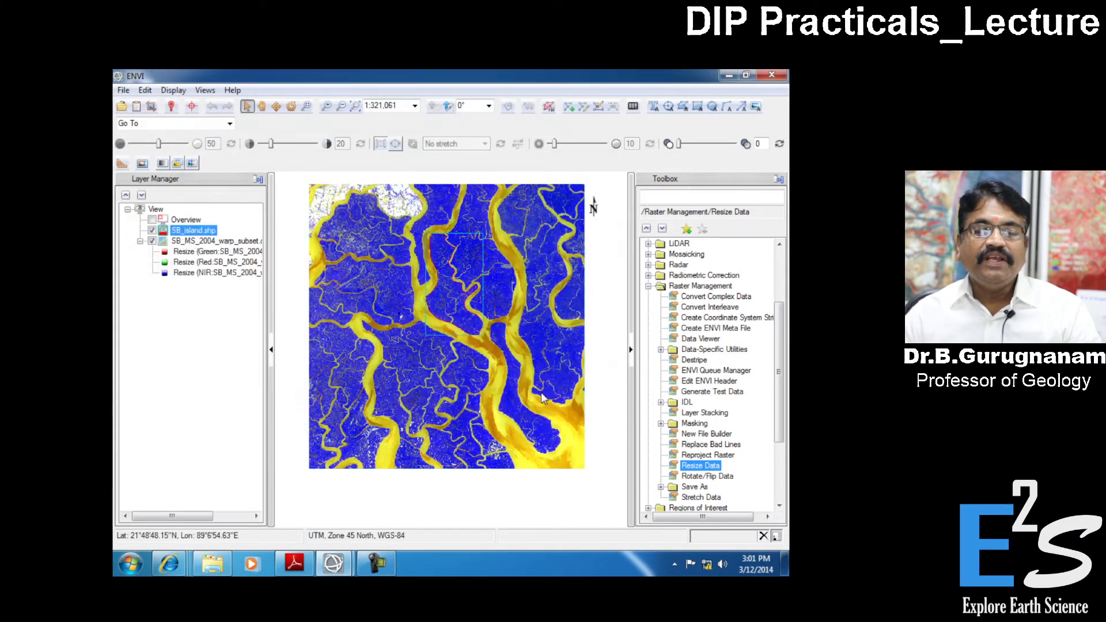
# - Toggle the subset image's visibility to view the SB_island.shp outline alone, and inspect how it overlays the image
pyautogui.click(152, 242)
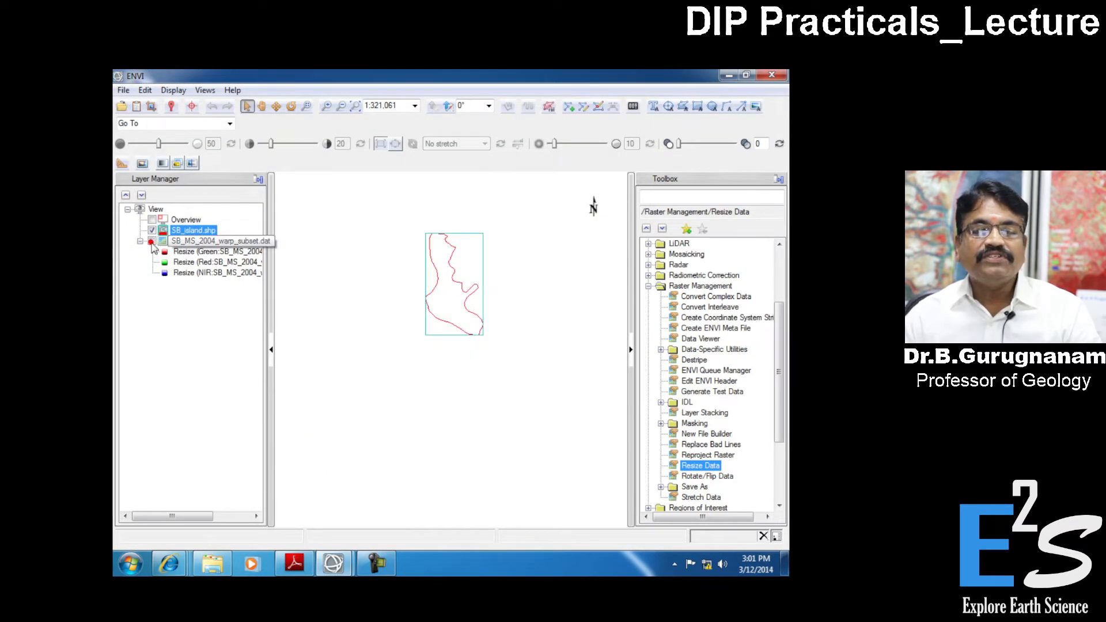
pyautogui.click(152, 242)
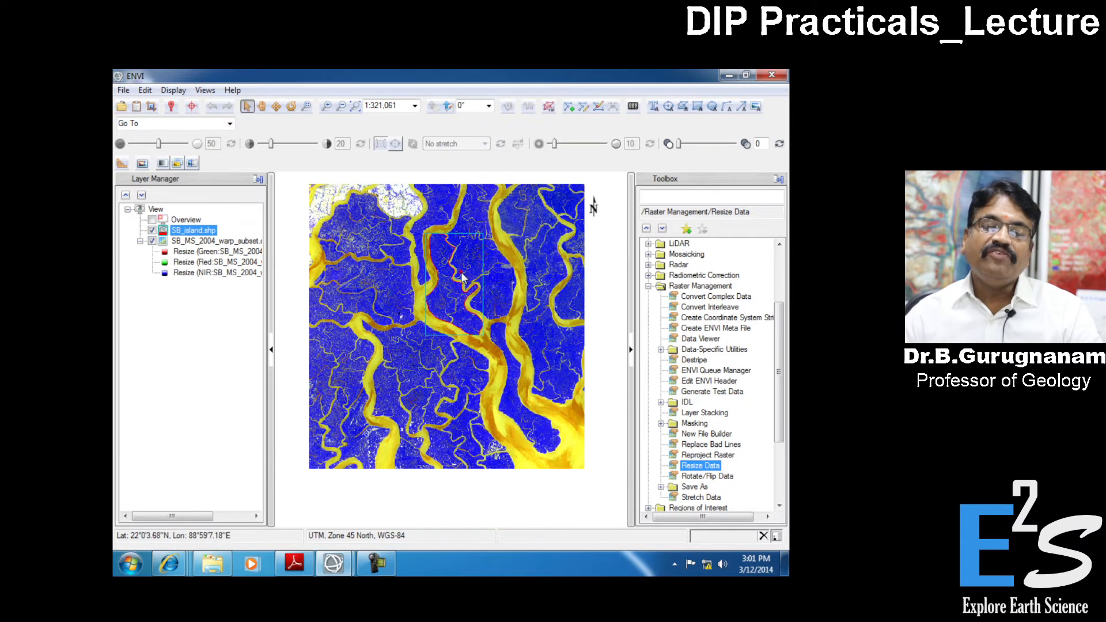
pyautogui.scroll(4, 463, 278)
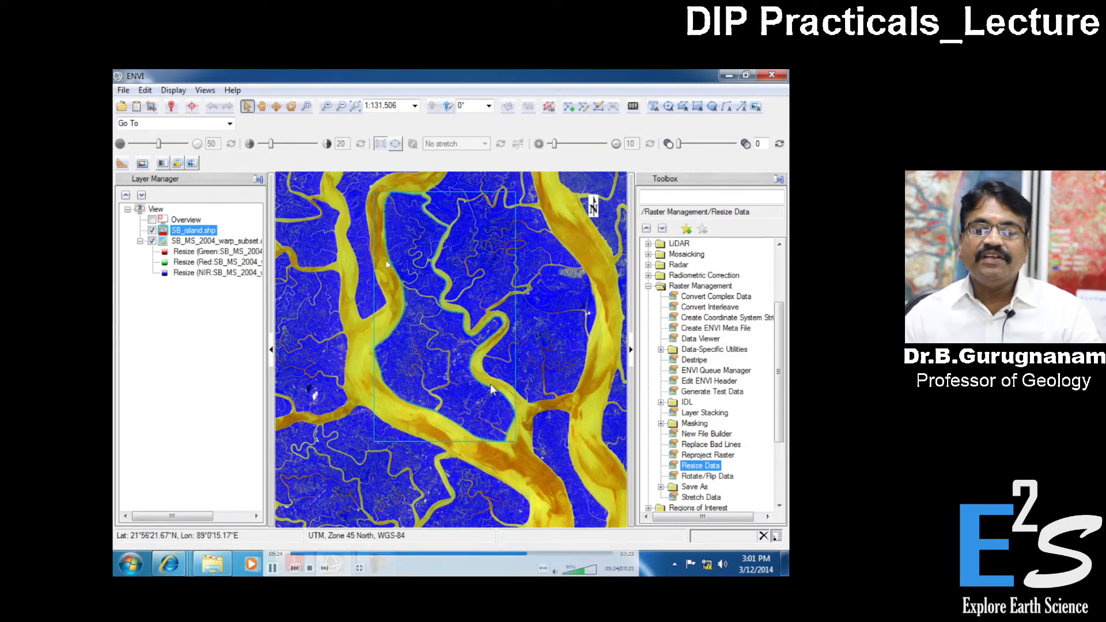
pyautogui.click(355, 107)
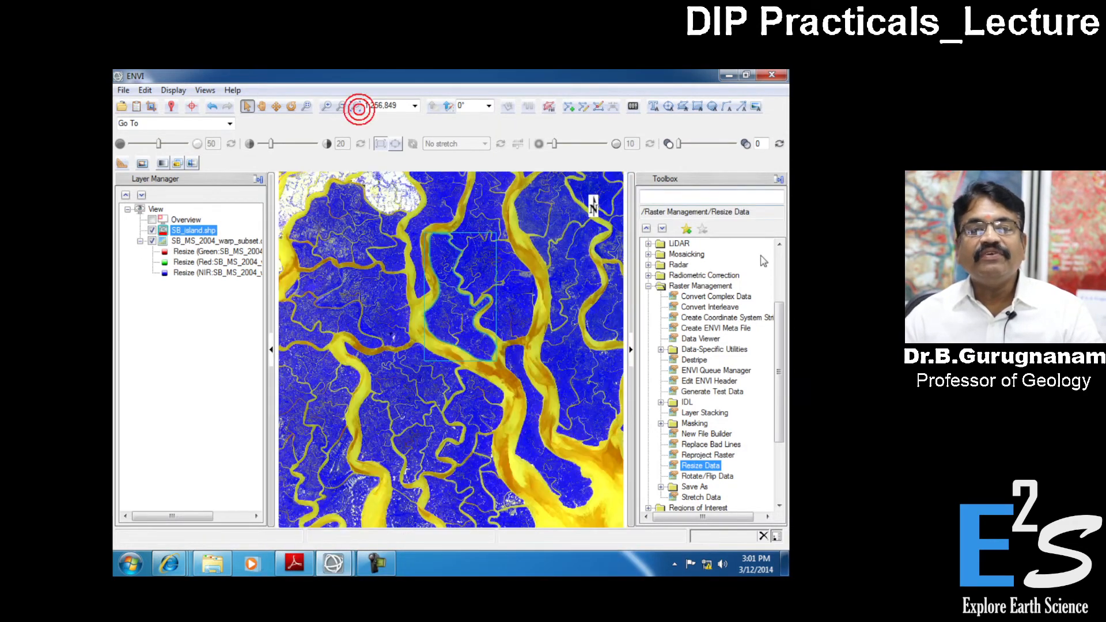
pyautogui.click(648, 286)
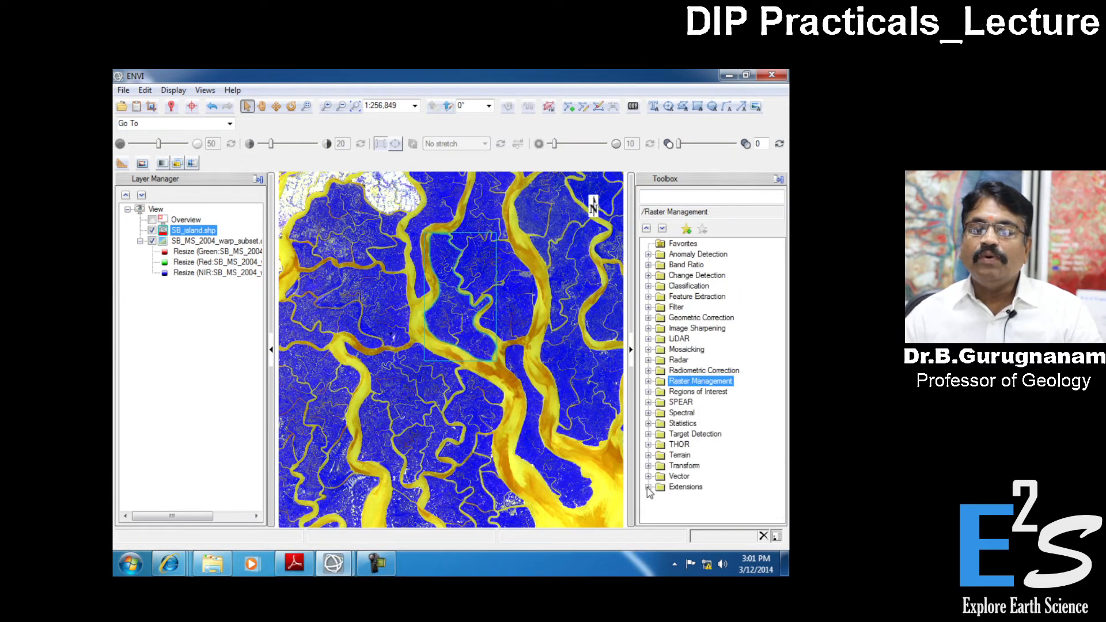
pyautogui.click(648, 392)
pyautogui.click(714, 466)
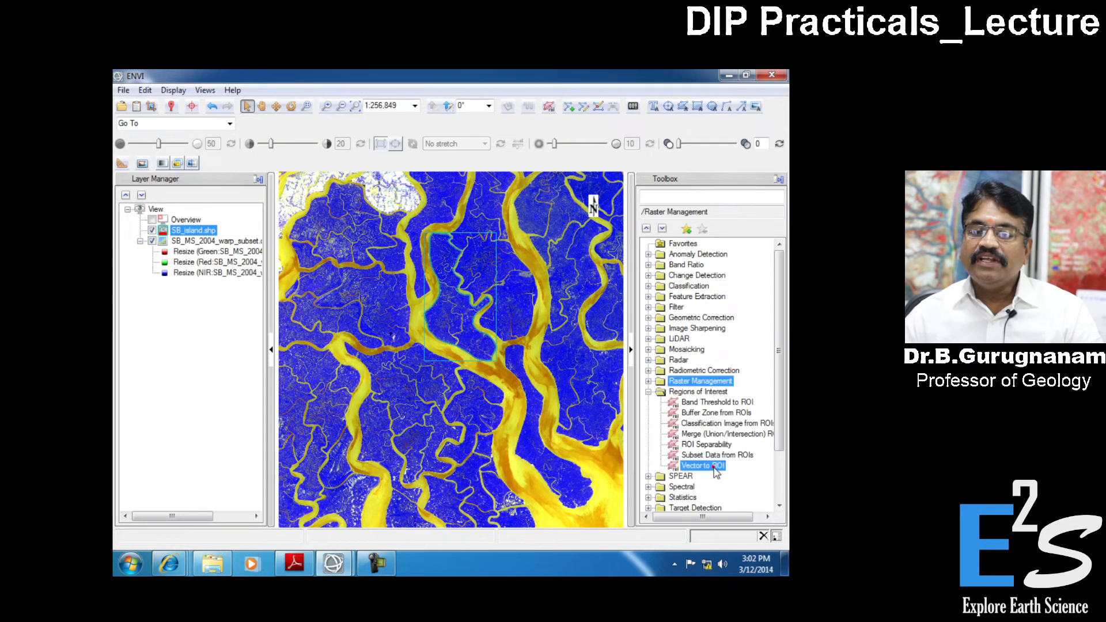
pyautogui.moveTo(401, 272)
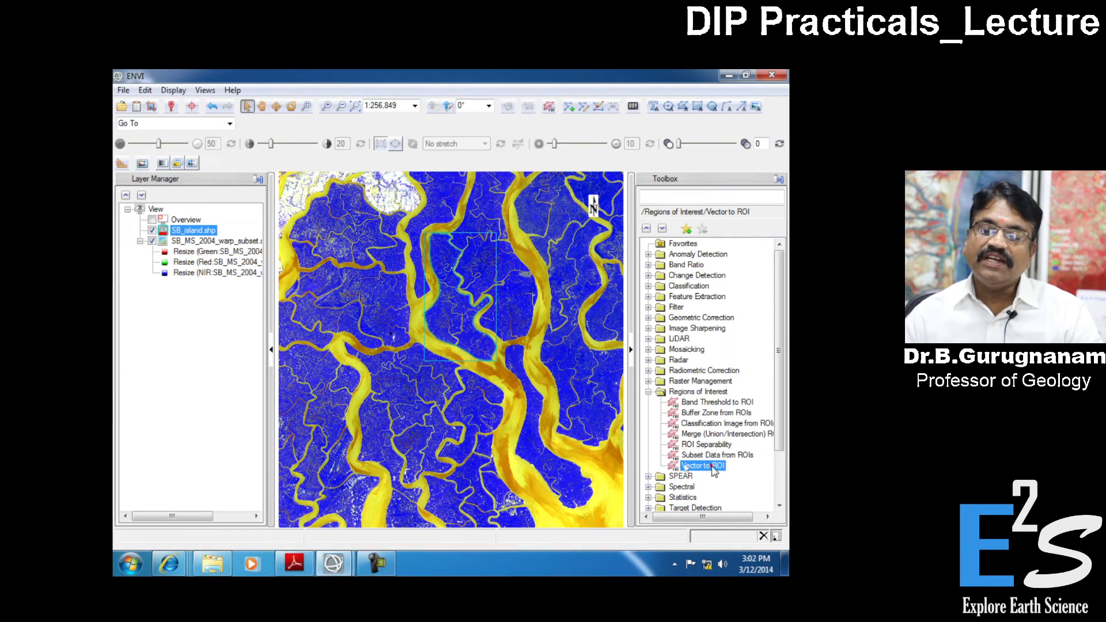
pyautogui.doubleClick(714, 468)
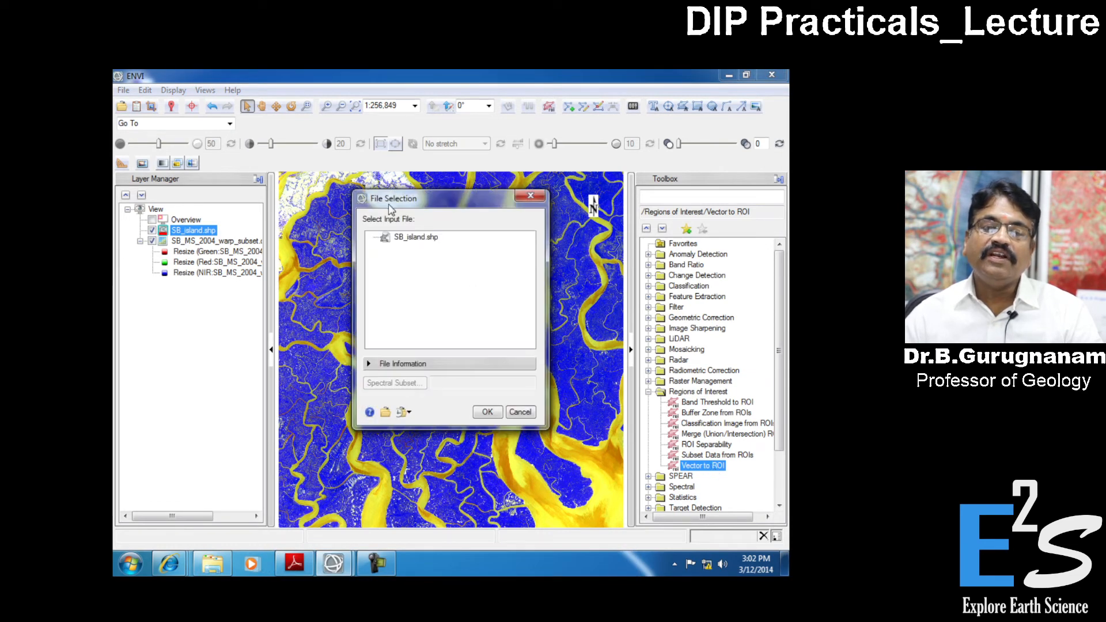
pyautogui.click(422, 241)
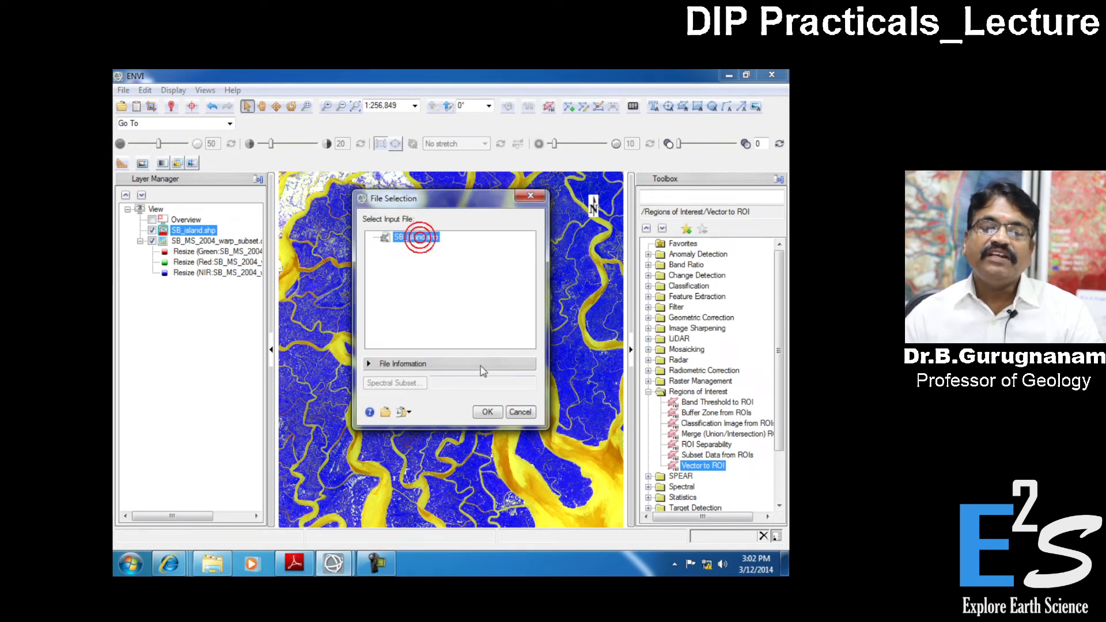
pyautogui.click(489, 413)
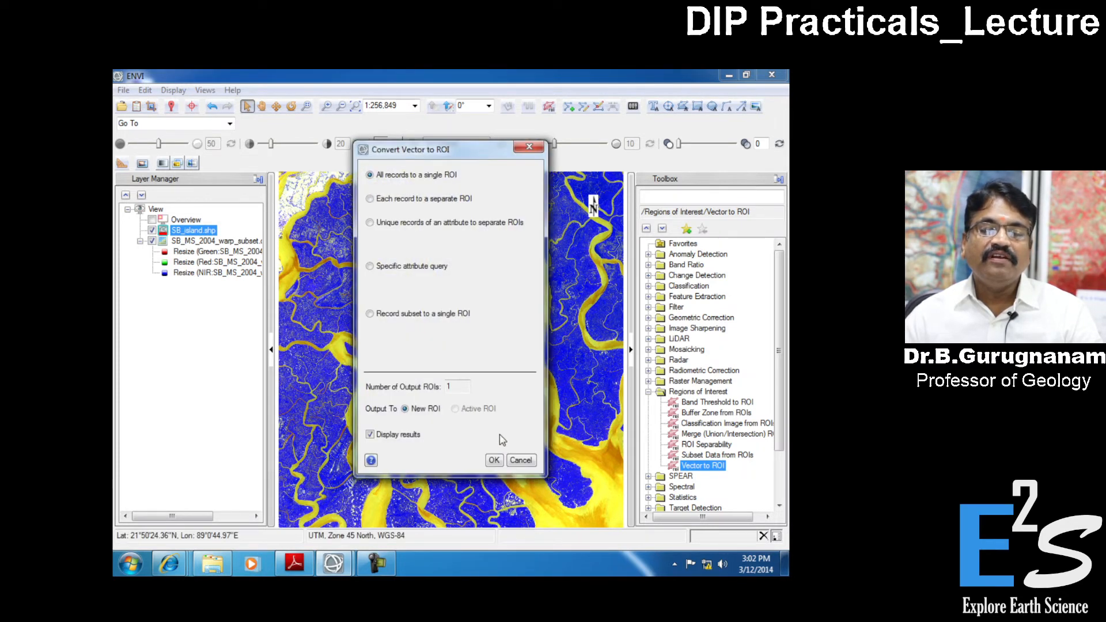
pyautogui.click(529, 461)
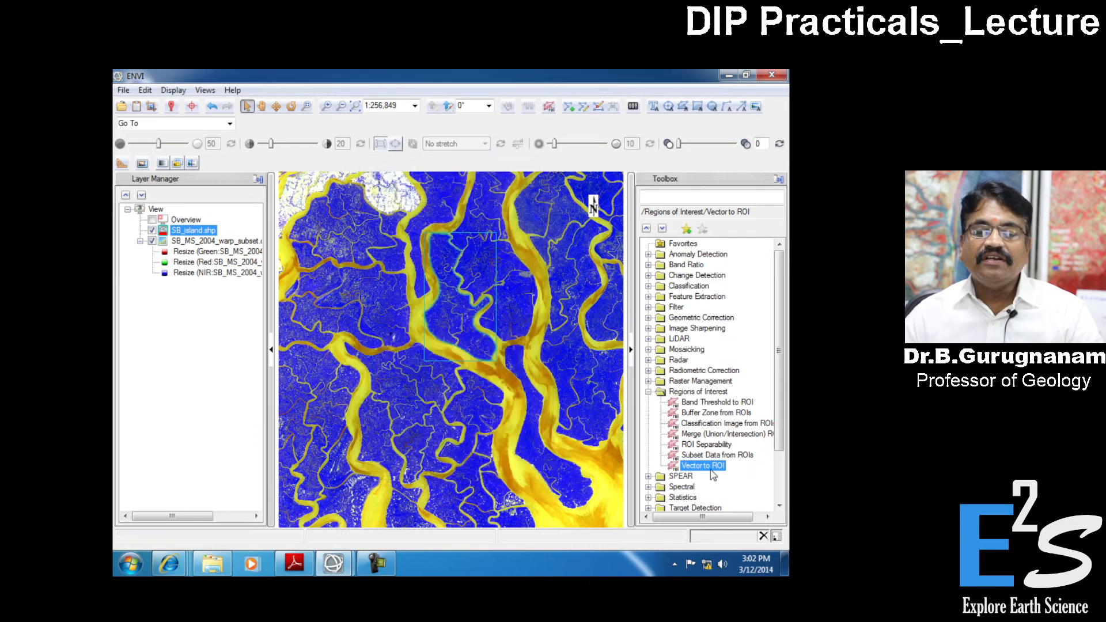
# - Set up Subset Data from ROIs on SB_MS_2004_warp_subset.dat with EVF:SB_island.shp as input ROI and masking of pixels outside it enabled
pyautogui.doubleClick(718, 455)
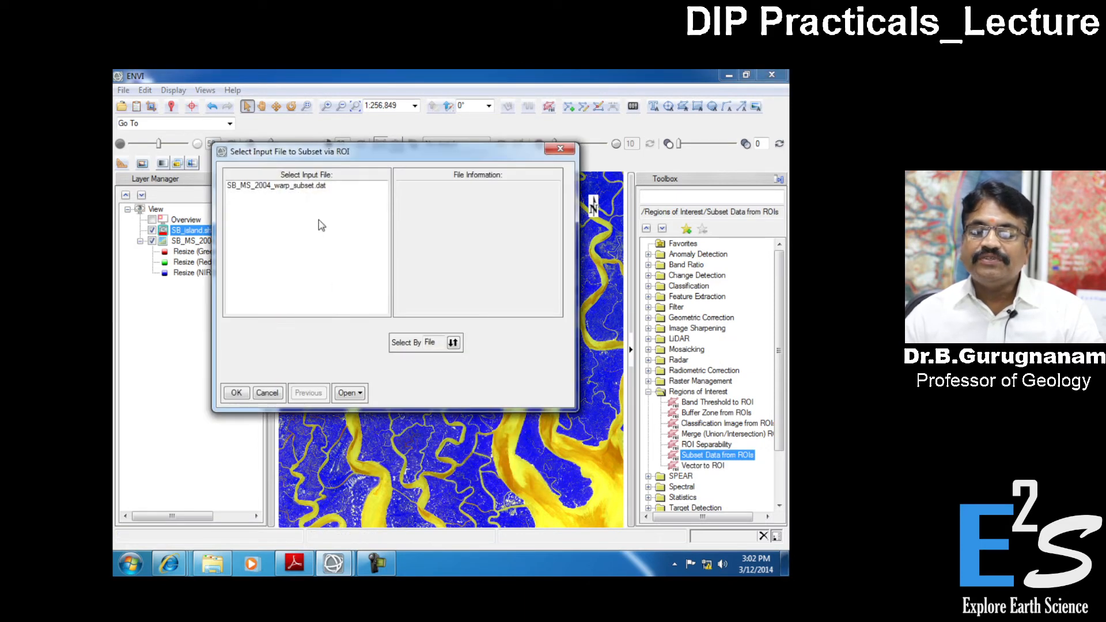
pyautogui.click(312, 186)
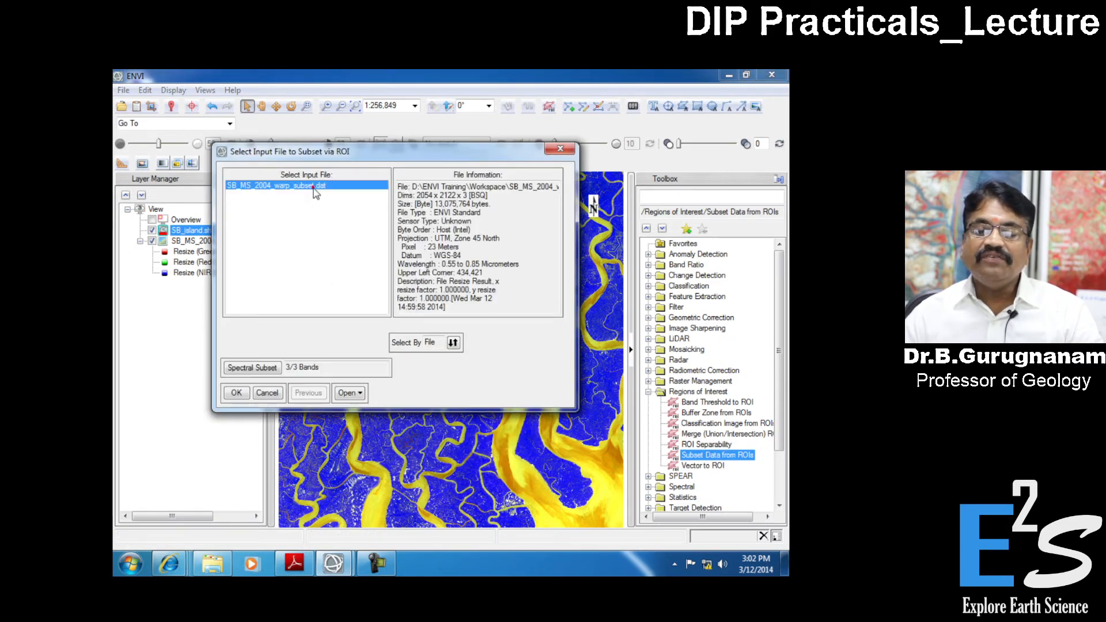
pyautogui.click(236, 394)
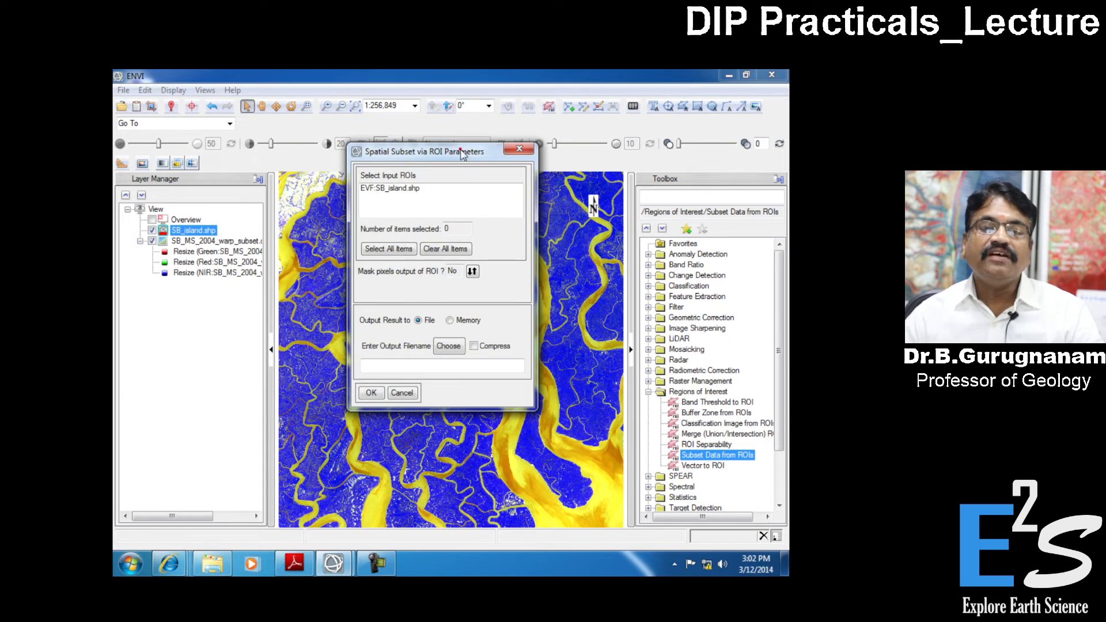
pyautogui.moveTo(461, 152); pyautogui.dragTo(662, 179)
pyautogui.click(602, 215)
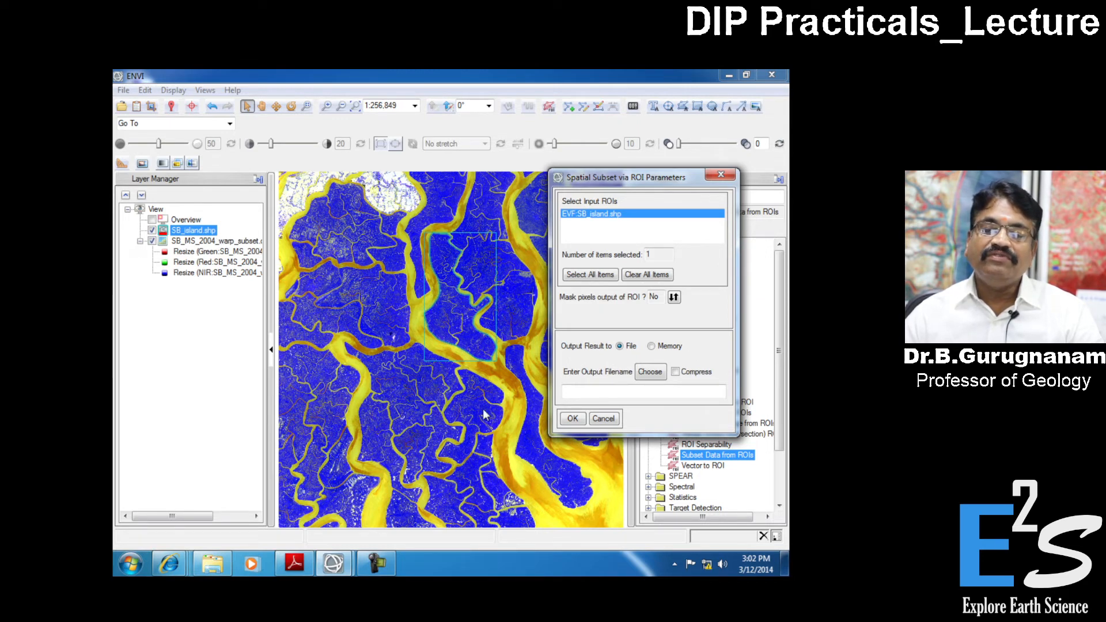
pyautogui.click(674, 297)
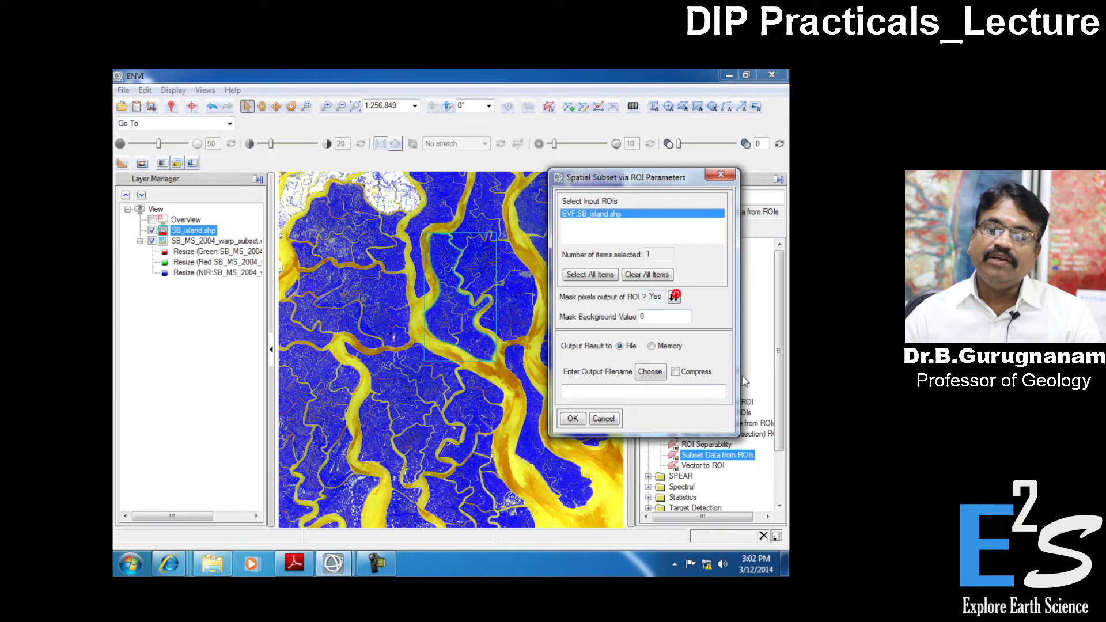
# - Set the output file to SB_MS_2004_warp_subset_irregular.dat in the Workspace folder and run the ROI subset
pyautogui.click(650, 372)
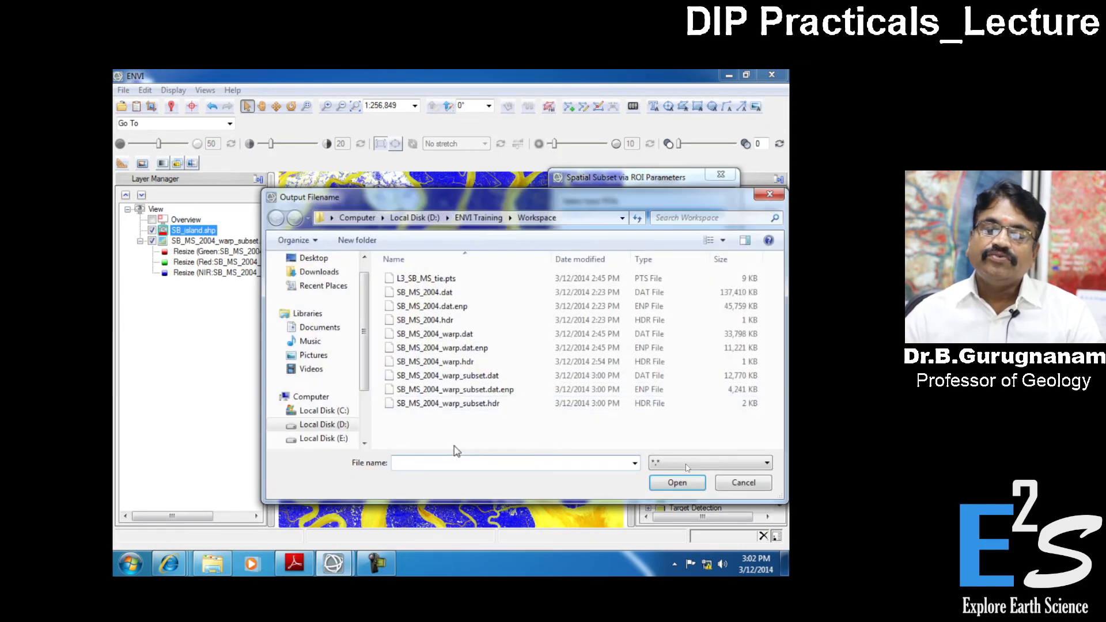
pyautogui.click(458, 378)
pyautogui.click(481, 465)
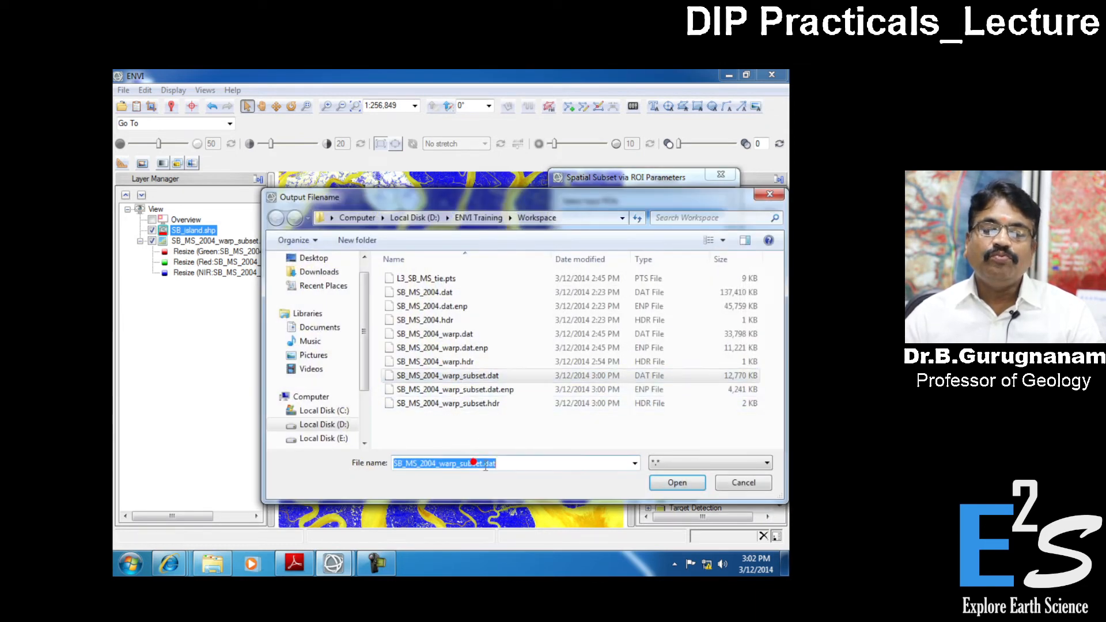
pyautogui.click(484, 465)
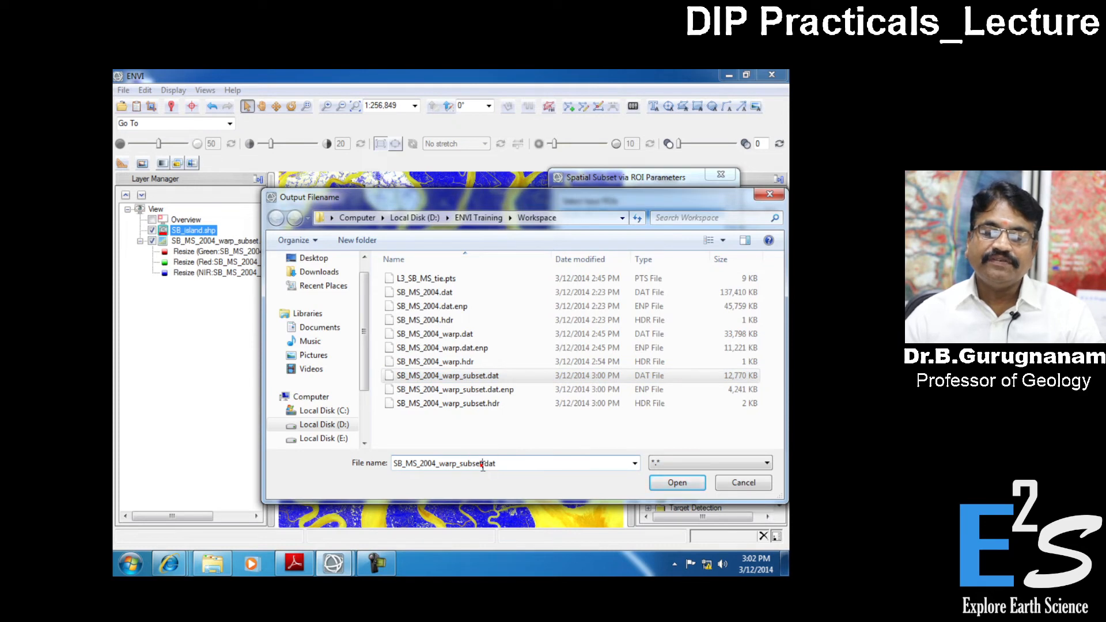
pyautogui.write('_irreg')
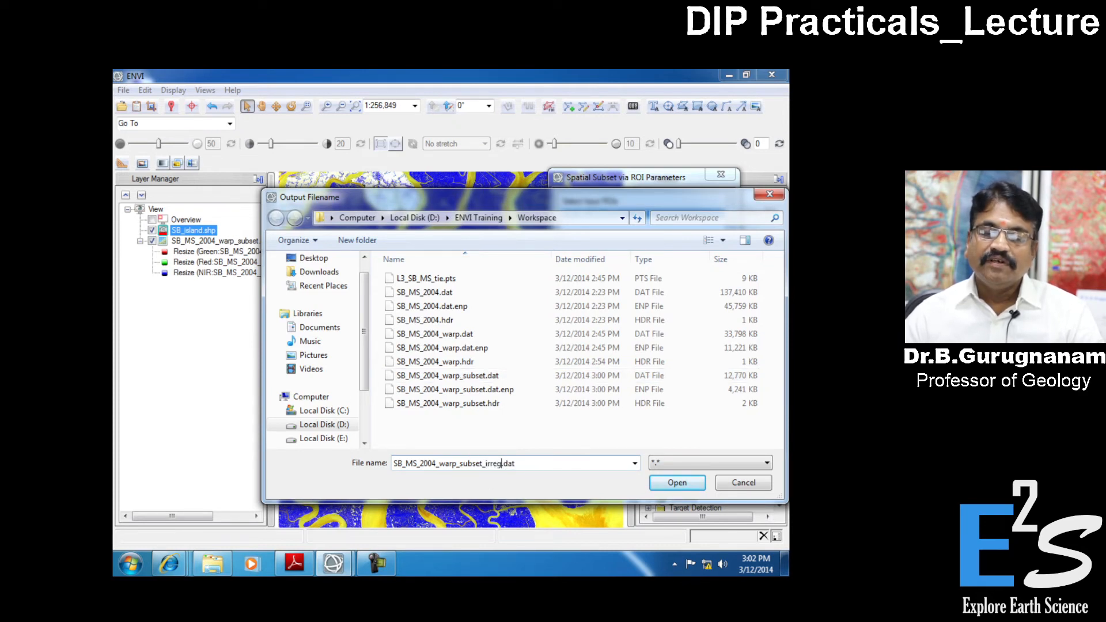
pyautogui.write('ular')
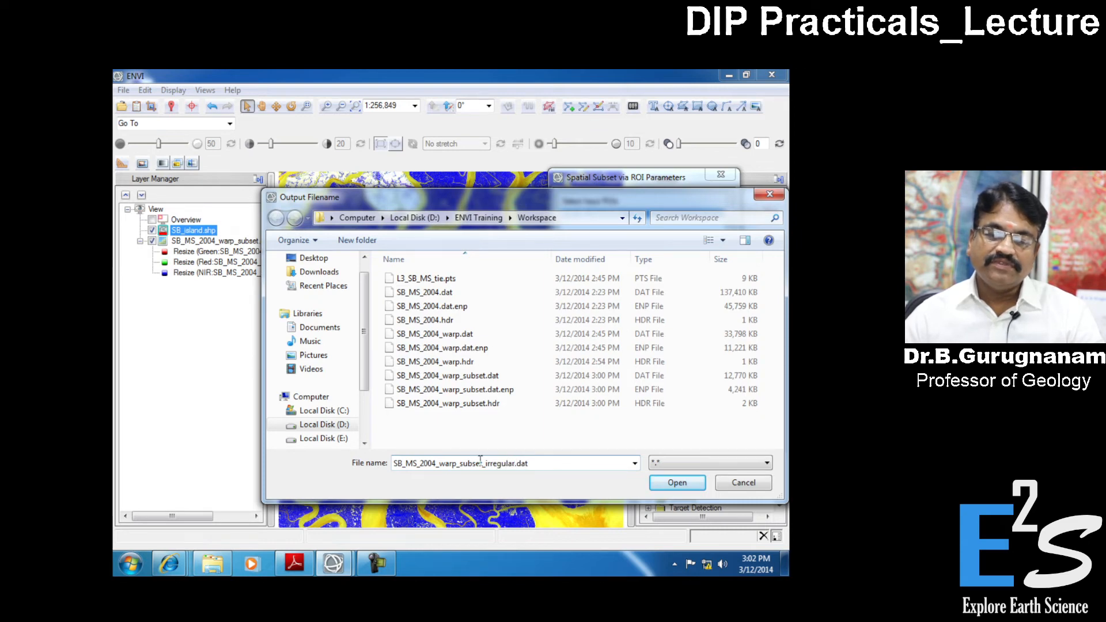
pyautogui.click(674, 484)
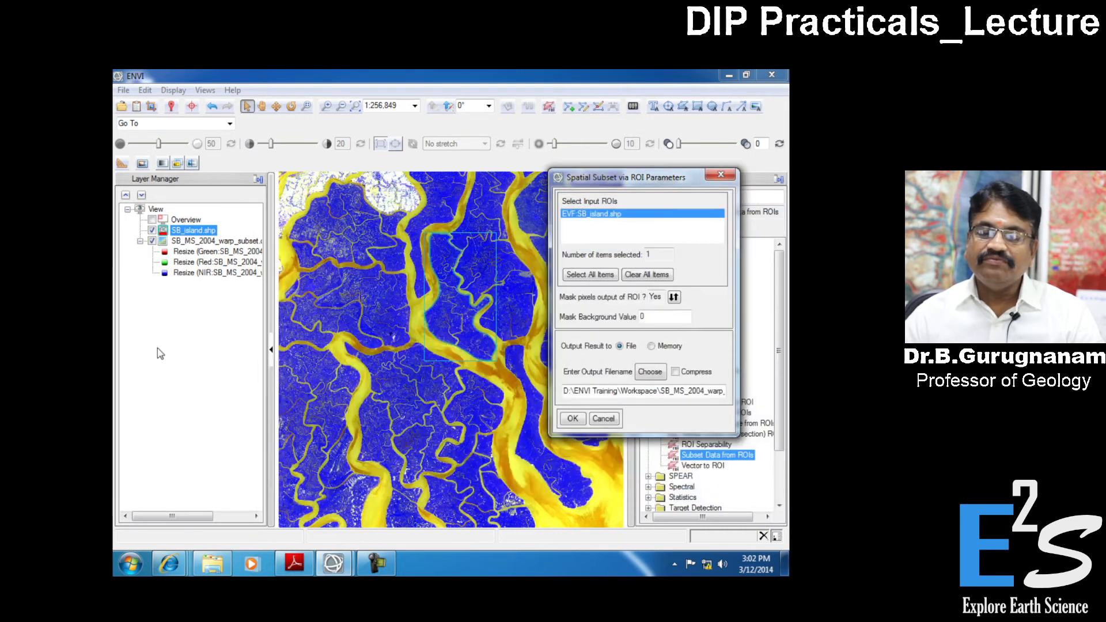
pyautogui.click(572, 419)
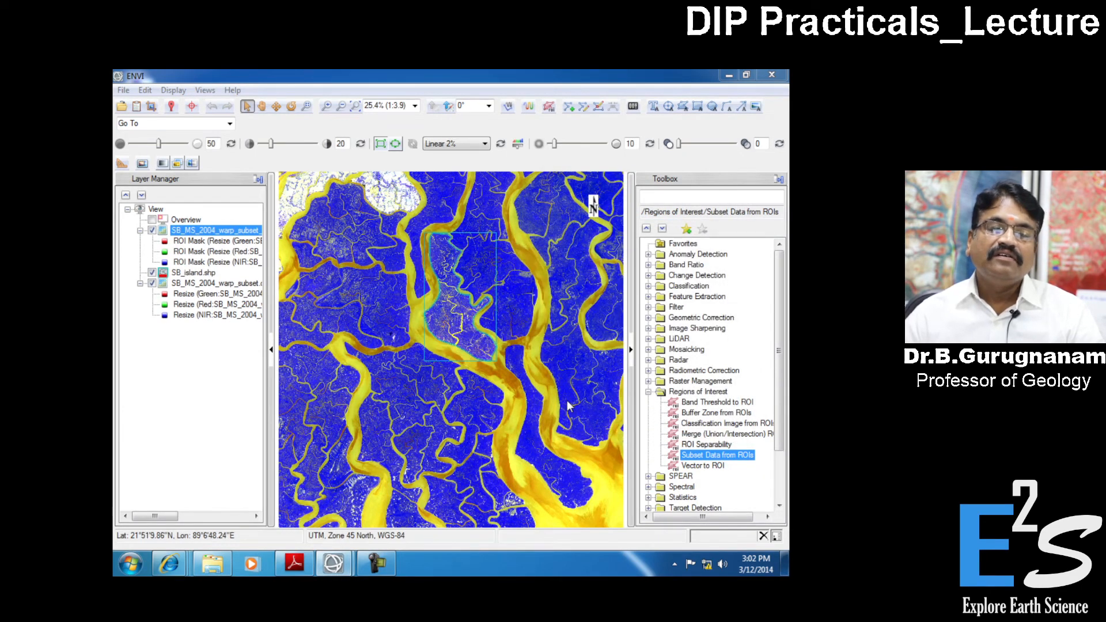
# - Close all open files through the Data Manager and dismiss the manager
pyautogui.click(151, 108)
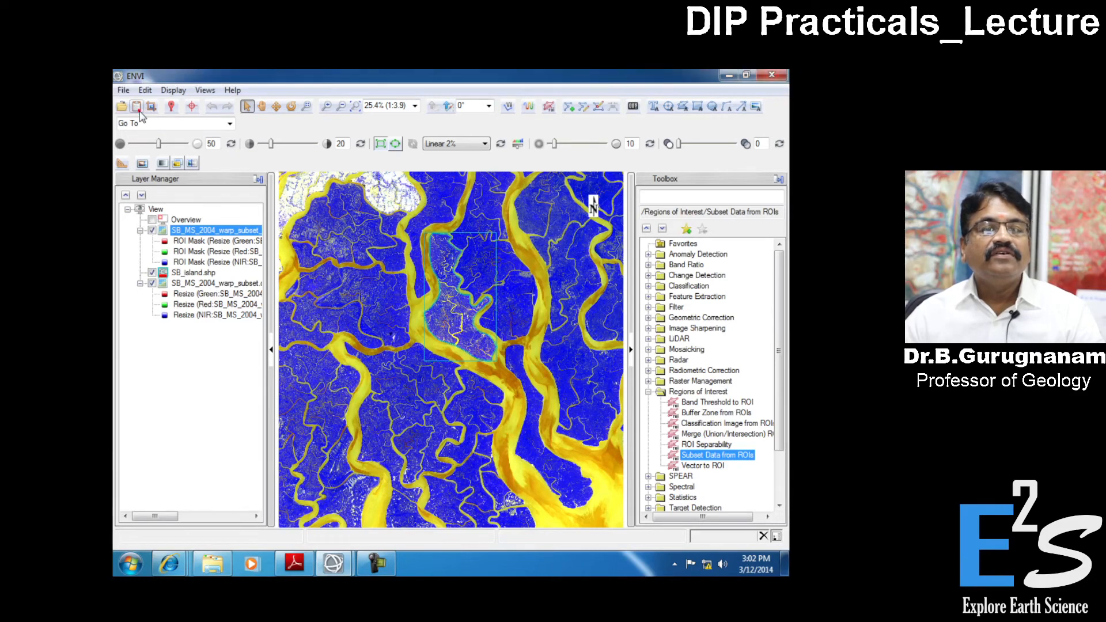
pyautogui.click(325, 166)
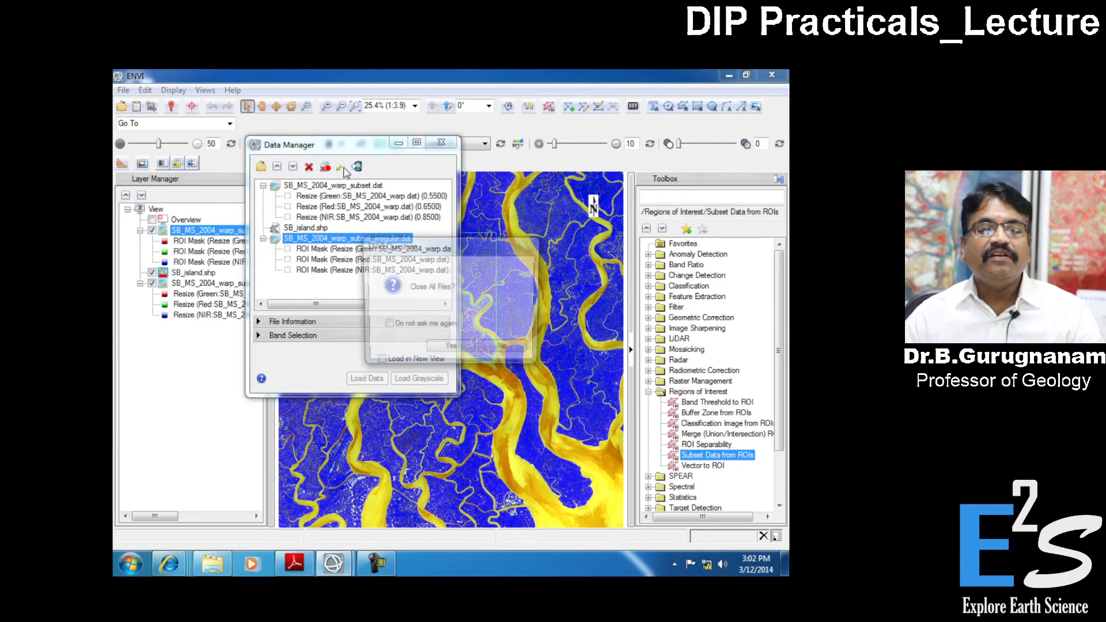
pyautogui.click(462, 350)
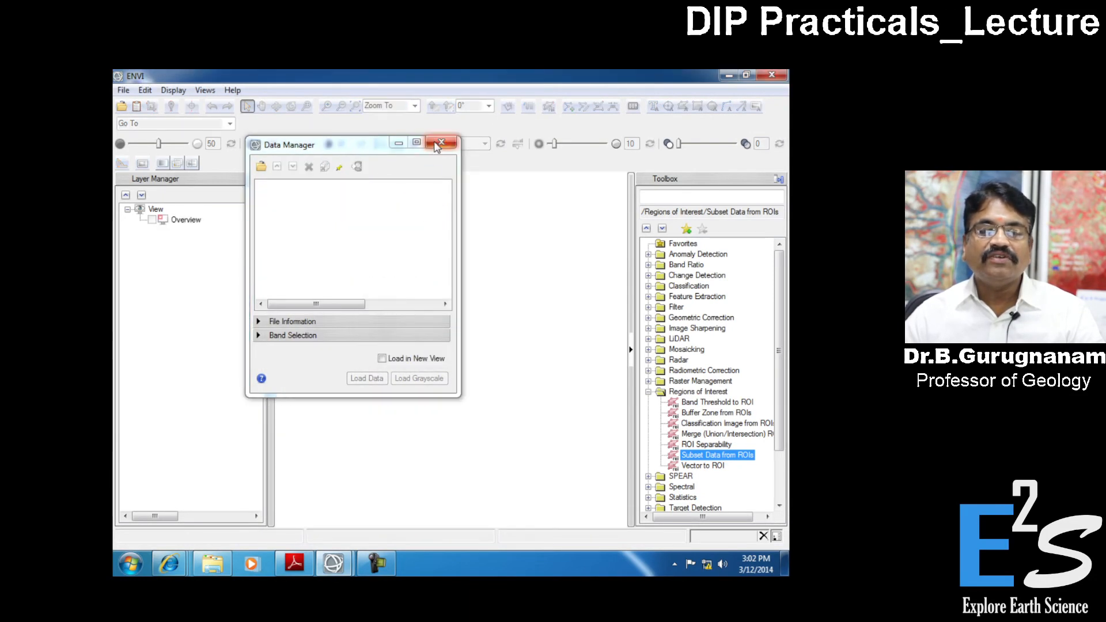
pyautogui.click(442, 143)
# - Open SB_MS_2004_warp_subset_irregular.dat from the ENVI Training Workspace folder
pyautogui.click(121, 106)
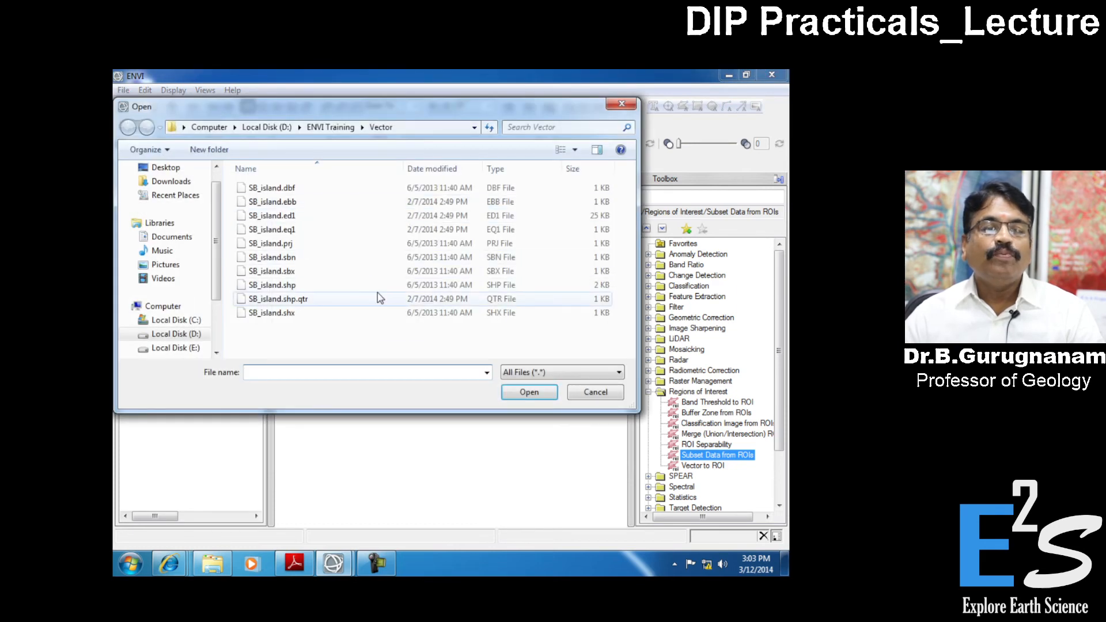
pyautogui.click(339, 344)
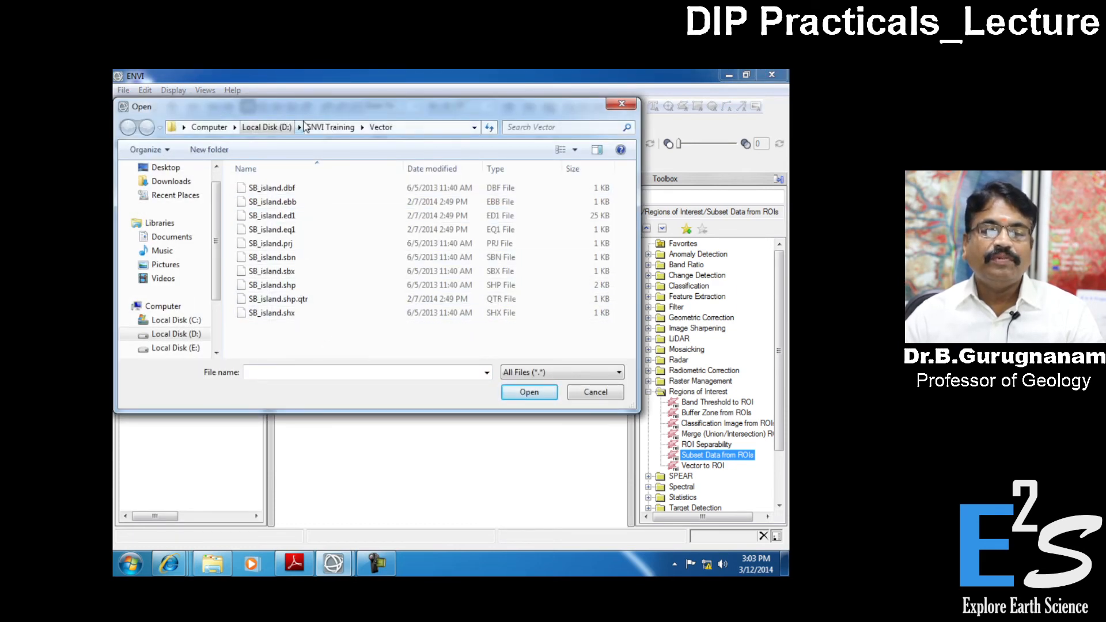
pyautogui.click(330, 127)
pyautogui.doubleClick(272, 298)
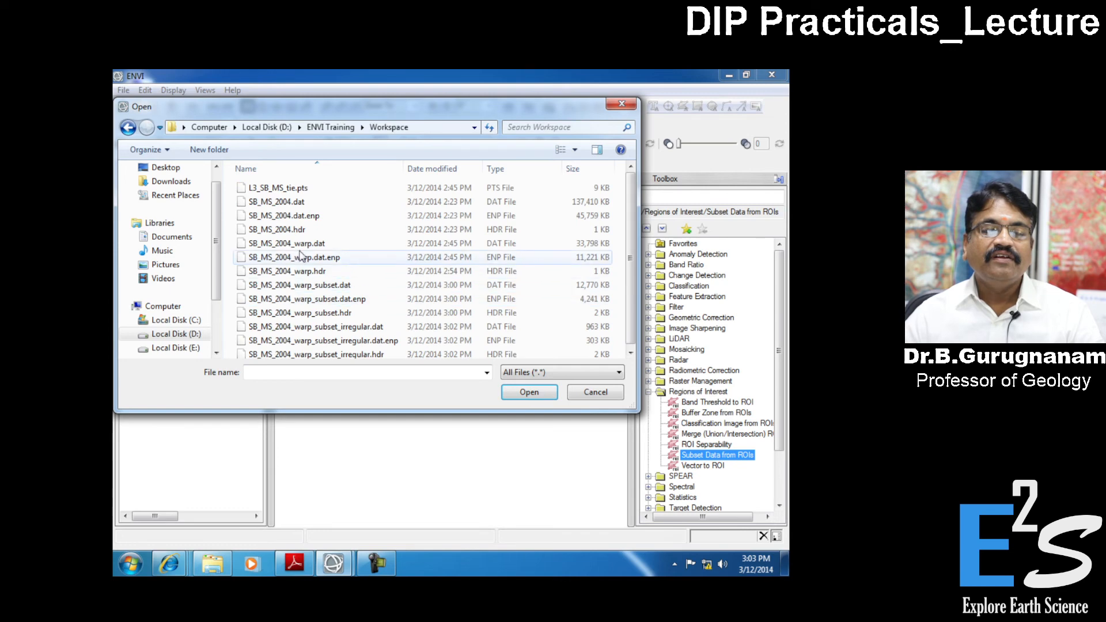
pyautogui.click(328, 327)
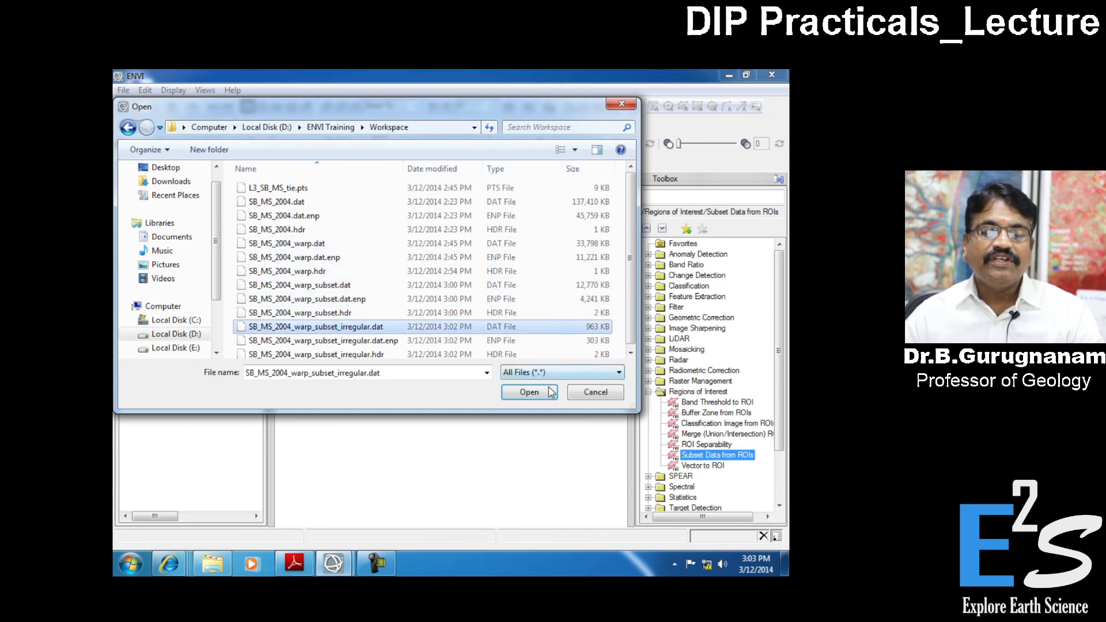
pyautogui.click(528, 392)
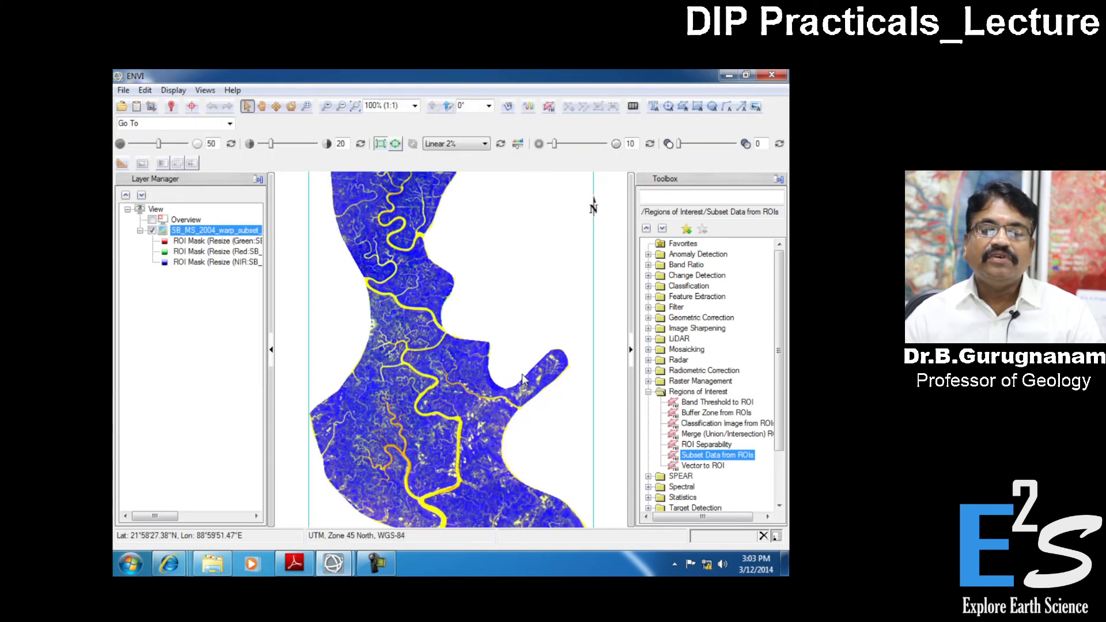
# - Fit the irregular subset to the view and toggle its layer's visibility to examine the masked island
pyautogui.click(358, 106)
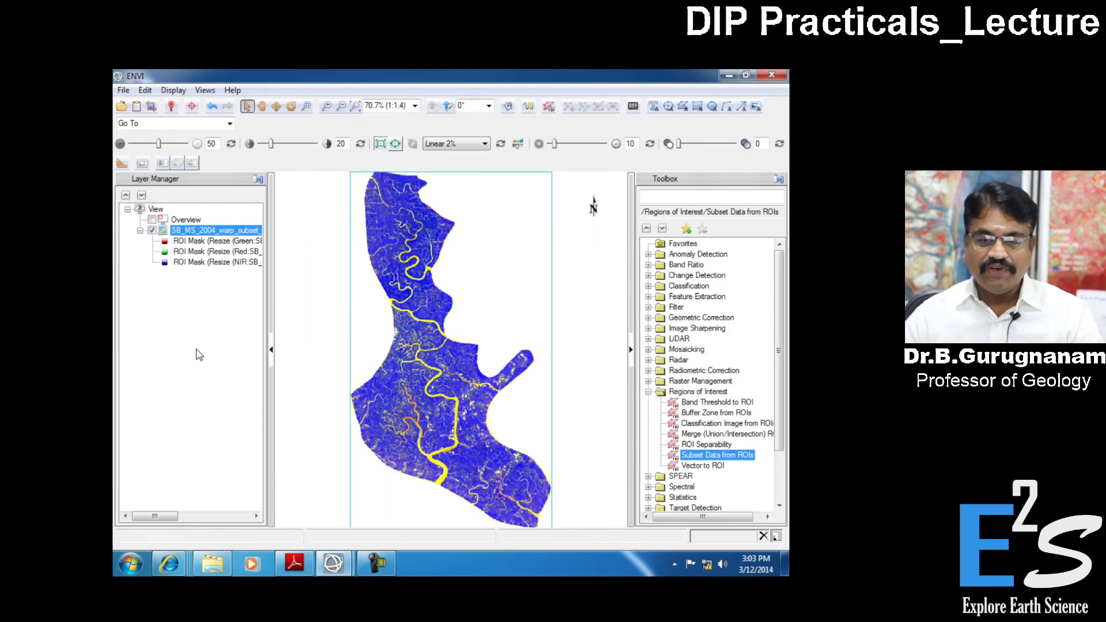
pyautogui.click(152, 230)
pyautogui.click(153, 230)
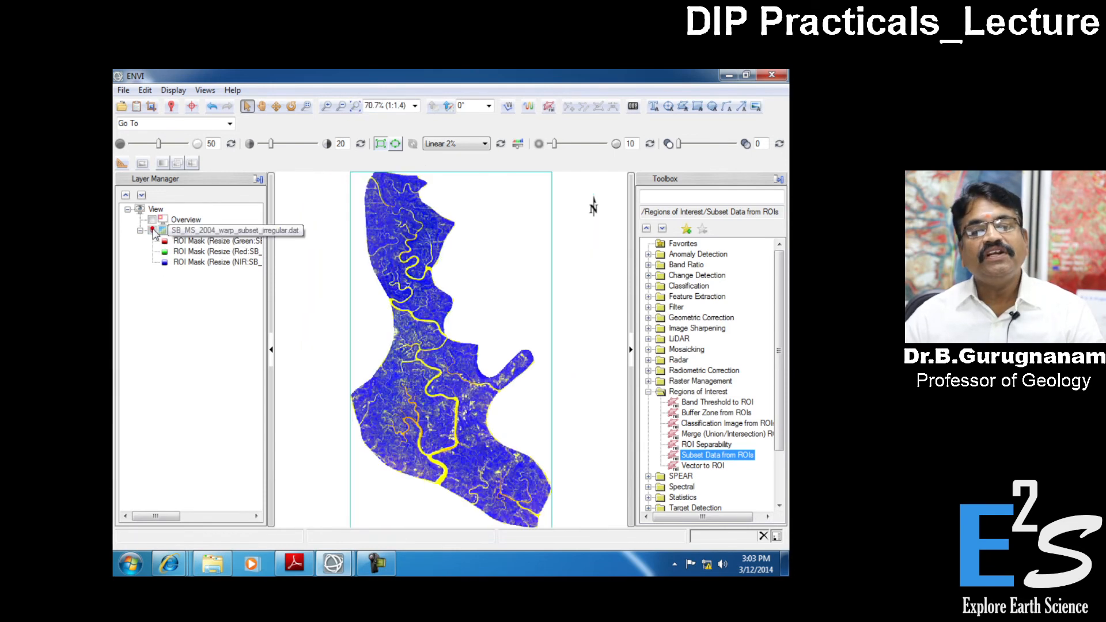